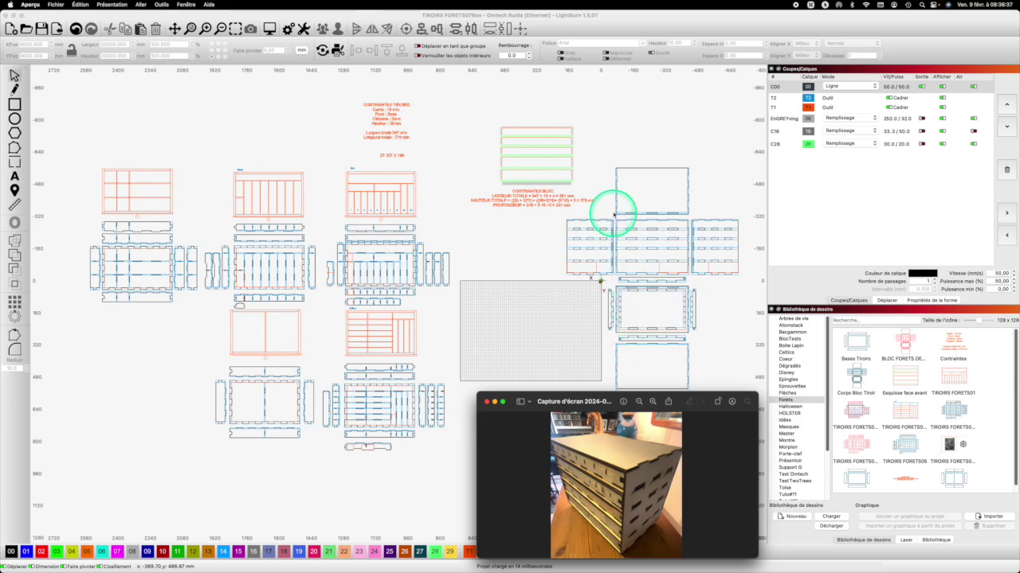
Close the photo preview of the drawer block and start a new empty project.
scroll(901, 425, "up", 1)
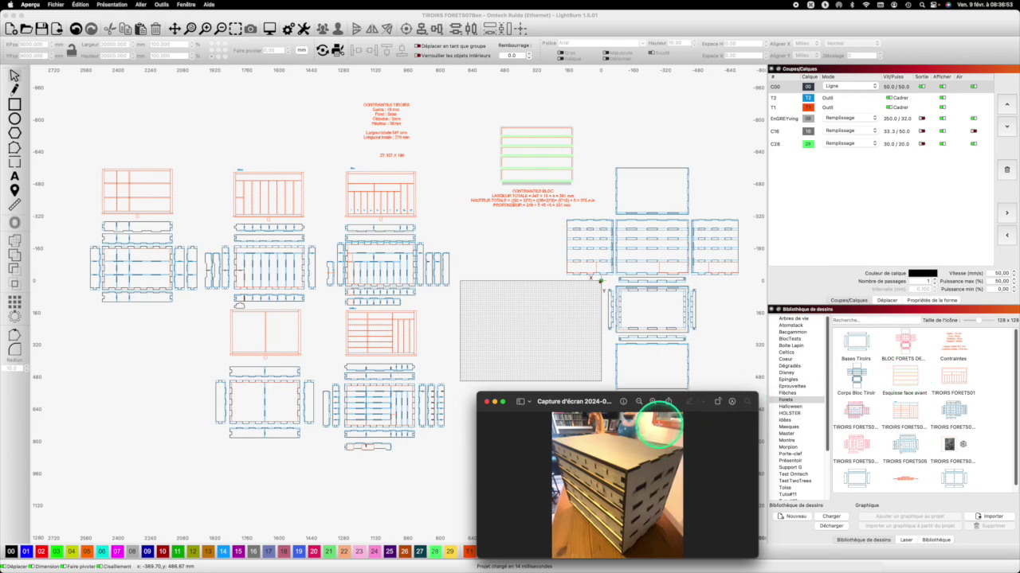
left_click(487, 402)
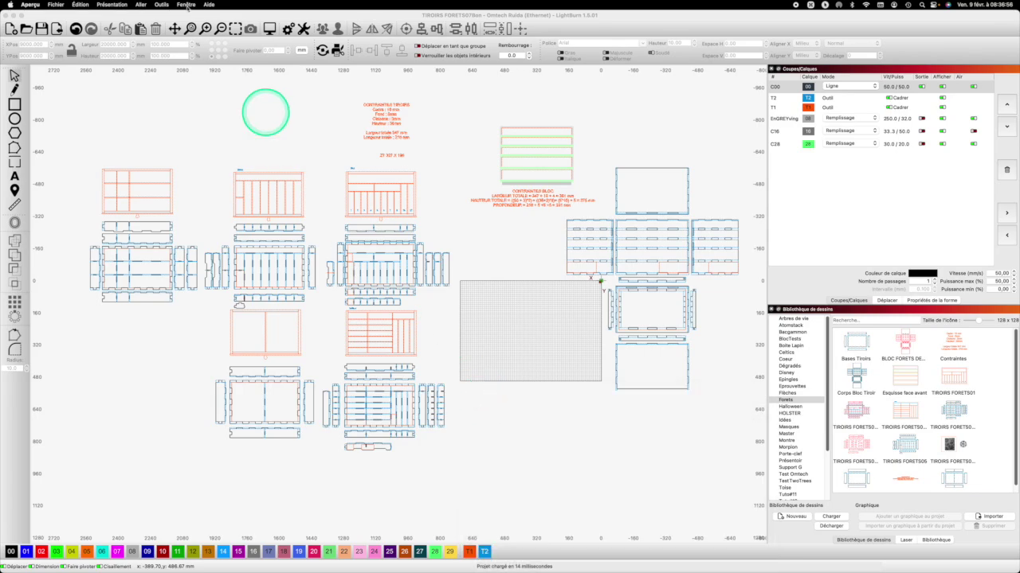
left_click(54, 5)
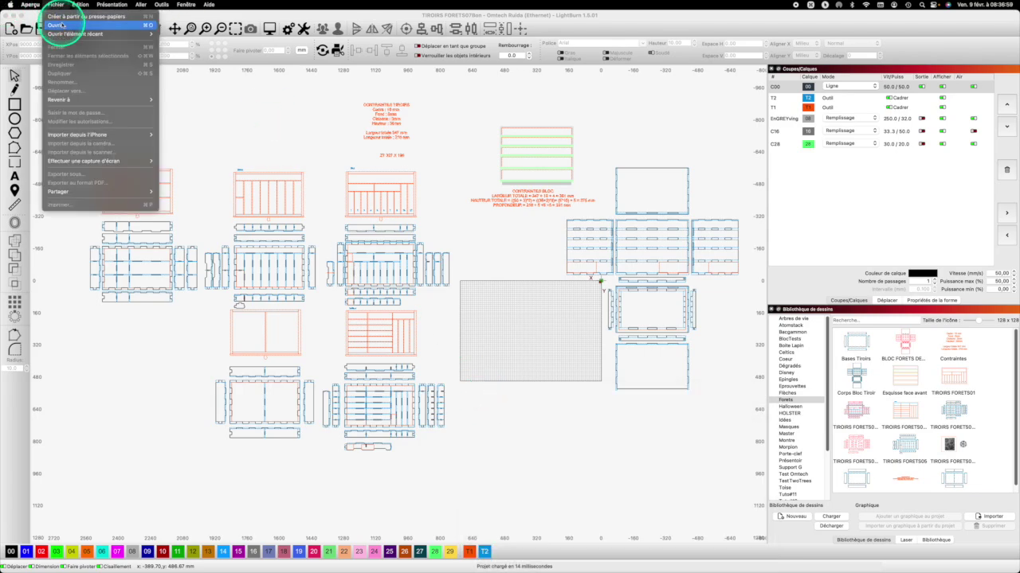
left_click(228, 89)
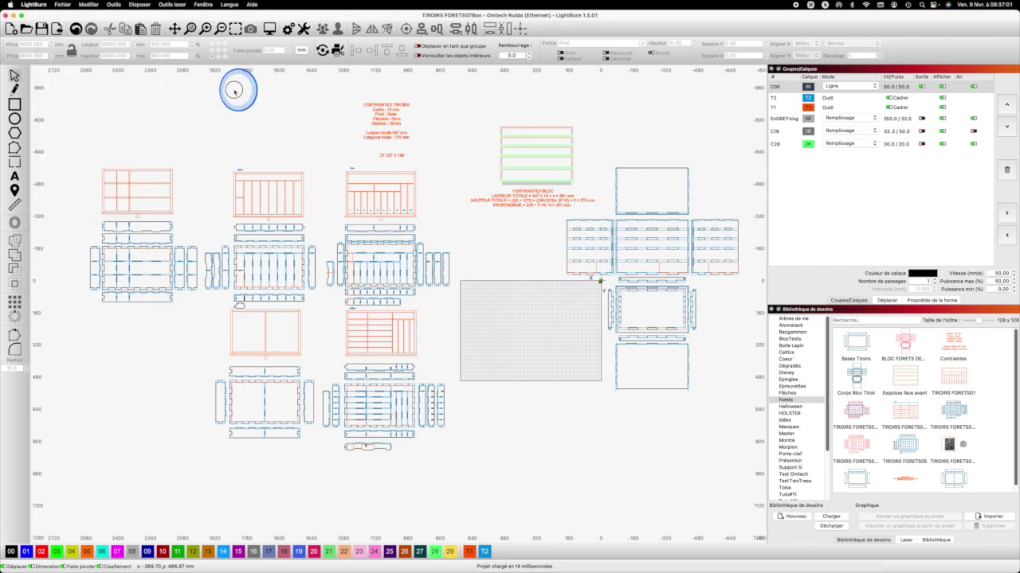
key("super+n")
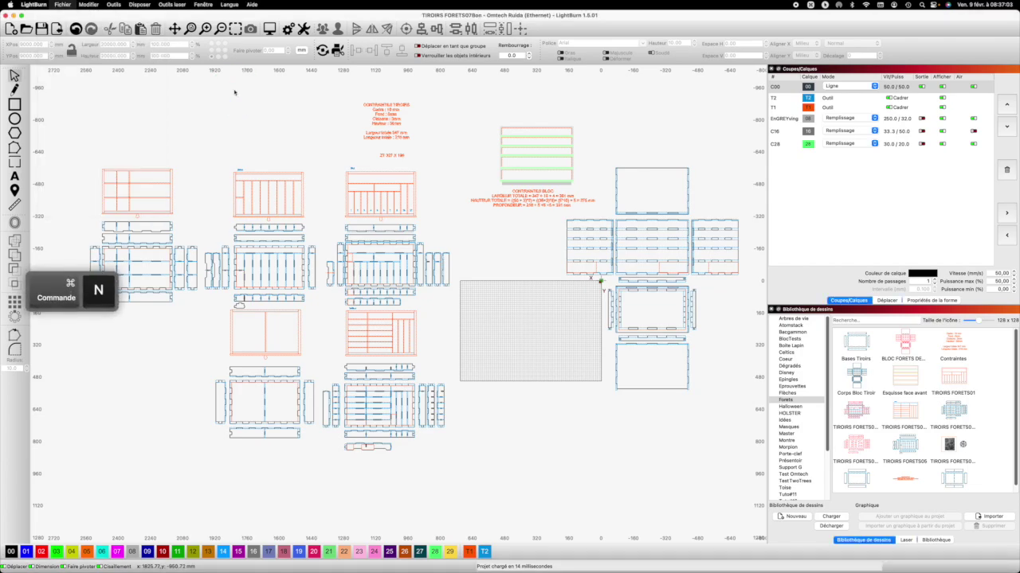
left_click(451, 342)
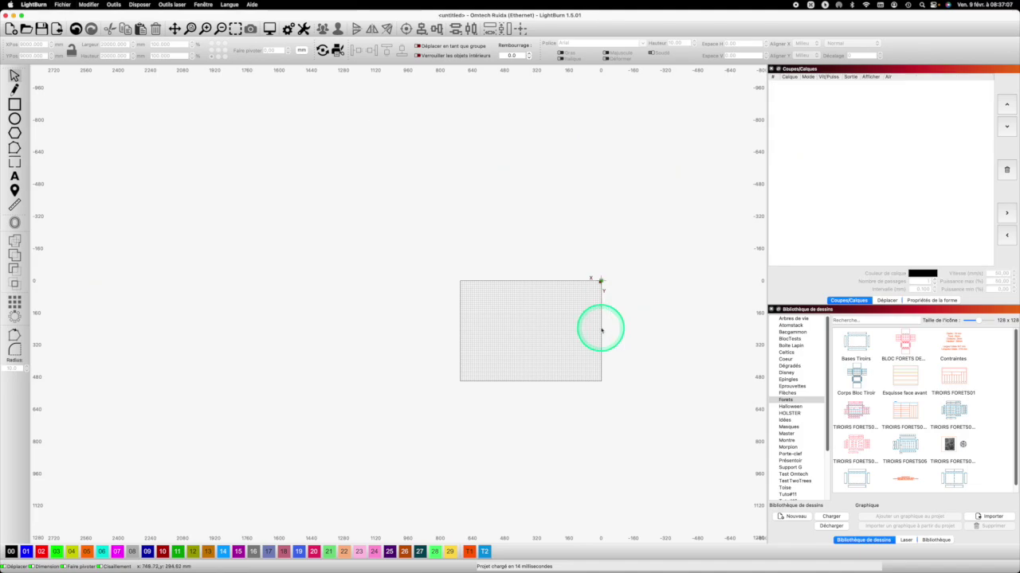
Insert the Esquisse face avant sketch and the CONTRAINTES BLOC text from the Forets art library onto the work area.
left_click(189, 7)
left_click(410, 120)
left_click(512, 232)
left_click(464, 270)
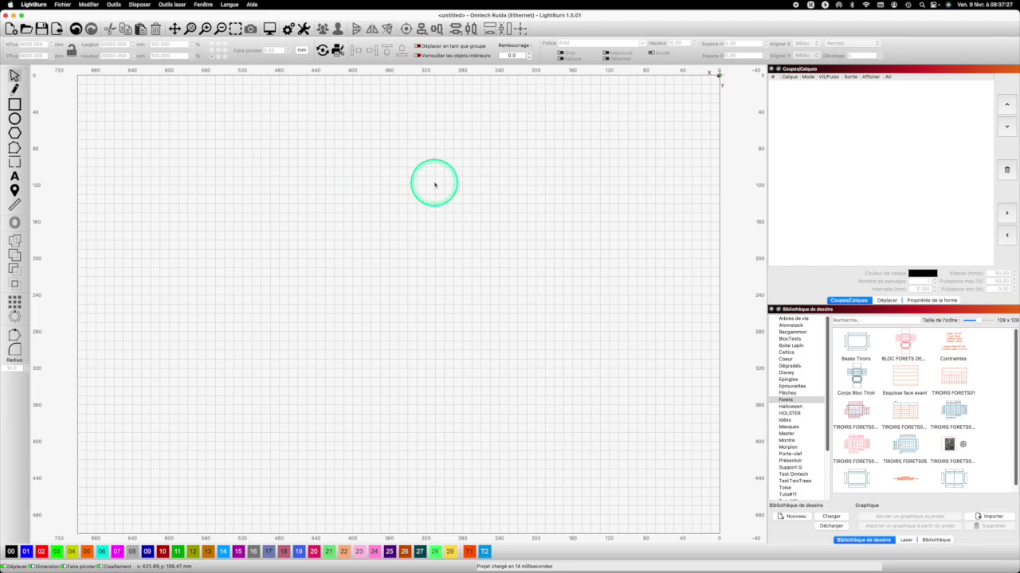
double_click(906, 378)
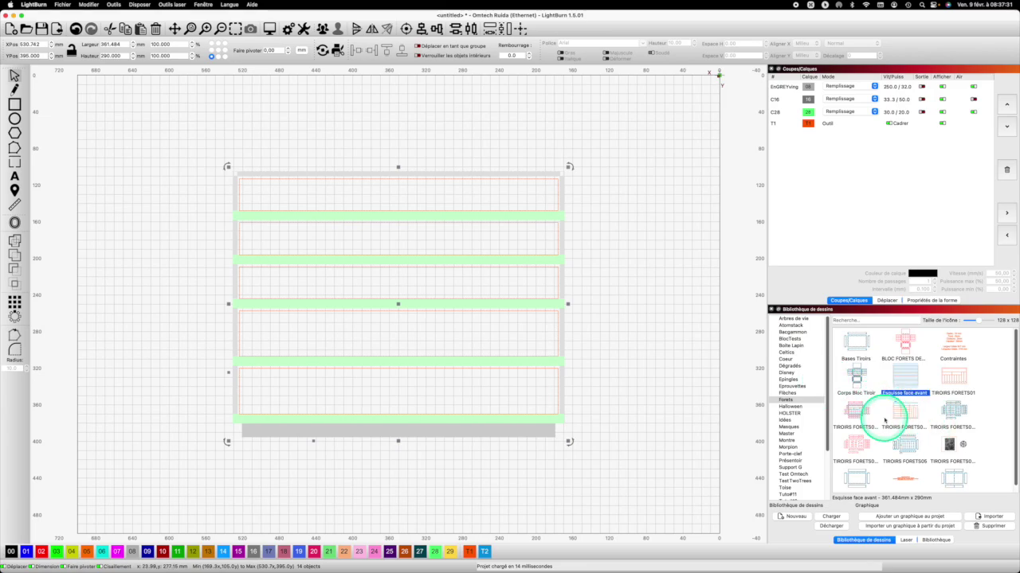
double_click(908, 476)
Move the CONTRAINTES BLOC text above the front-face sketch.
left_click_drag(421, 232, 254, 272)
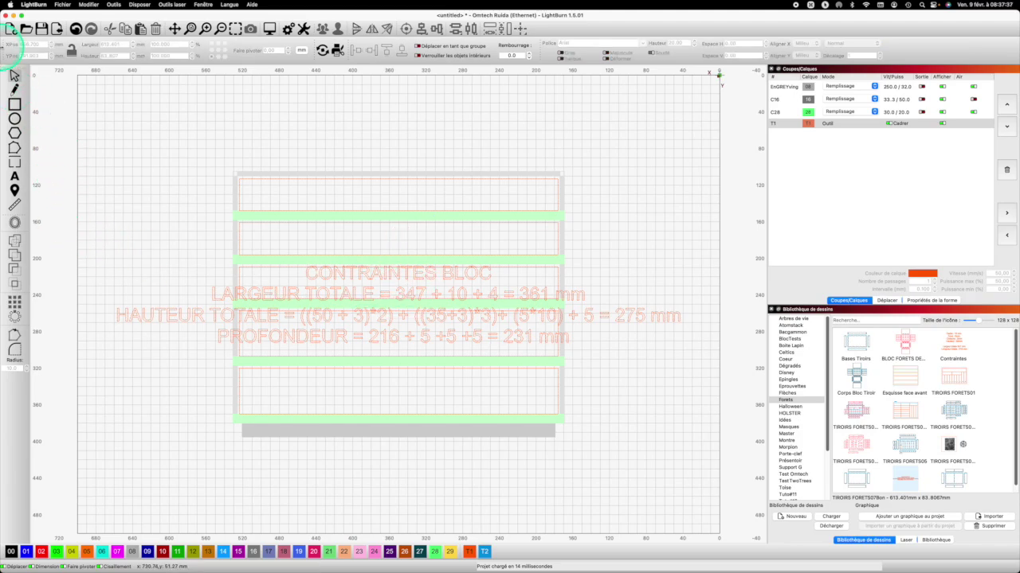
left_click(14, 78)
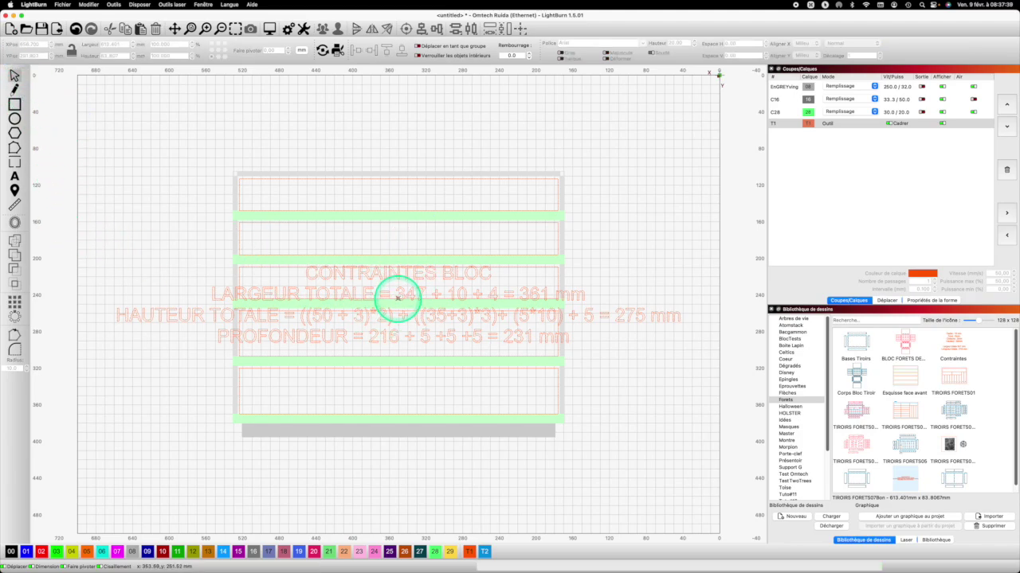
left_click(429, 247)
left_click_drag(428, 247, 420, 115)
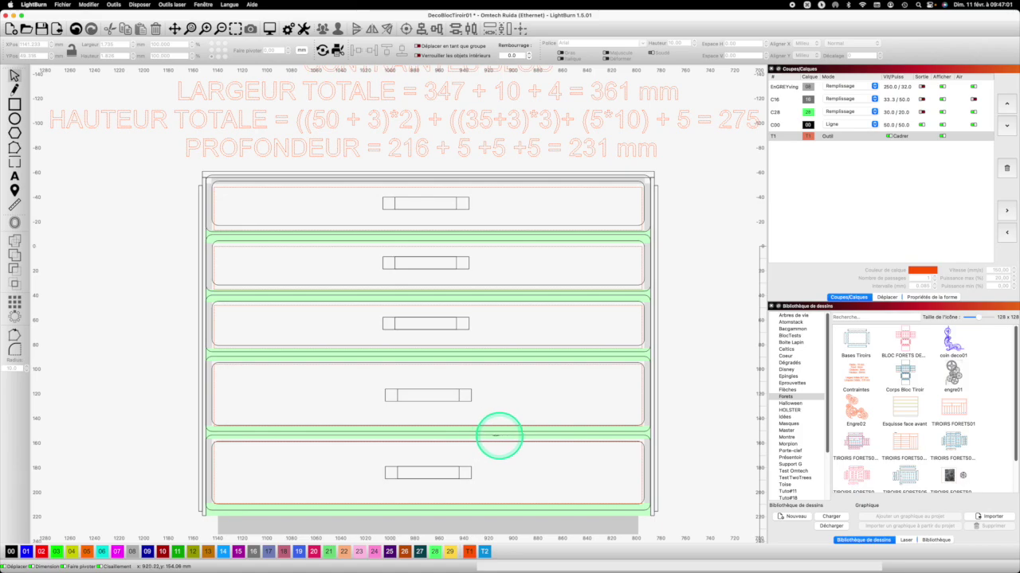
scroll(505, 435, "down", 3)
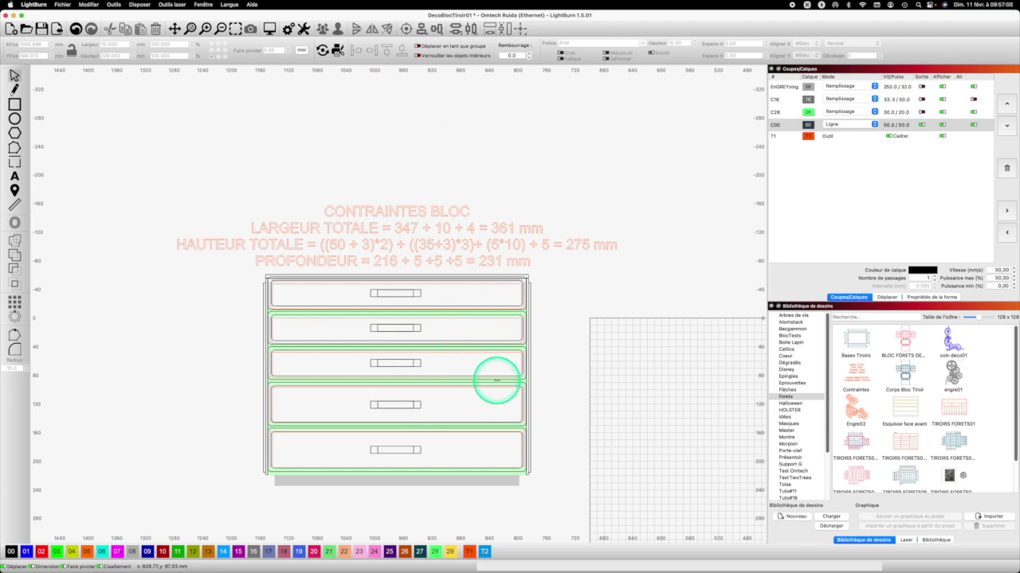
key("space")
left_click_drag(633, 374, 274, 201)
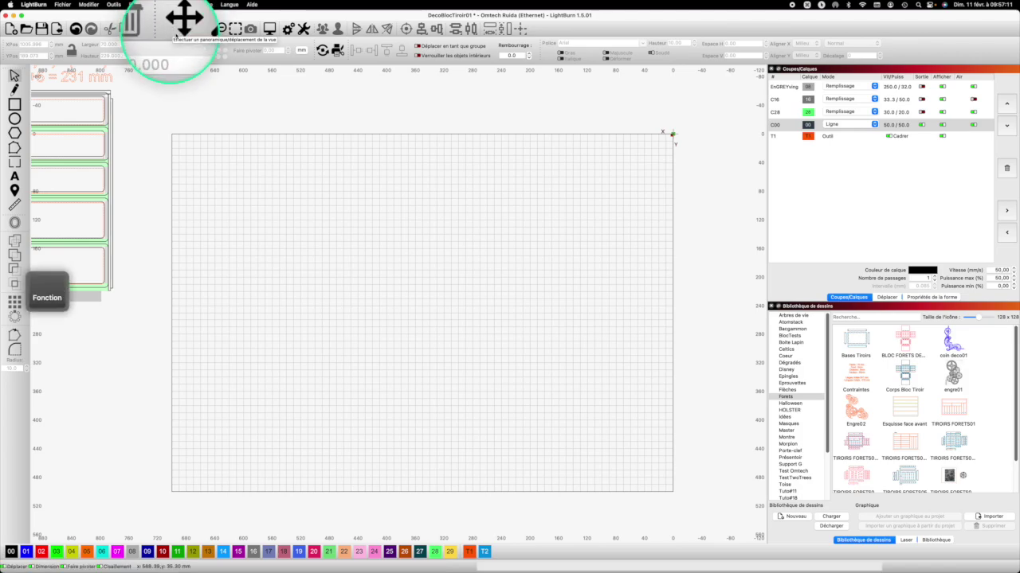
left_click(174, 28)
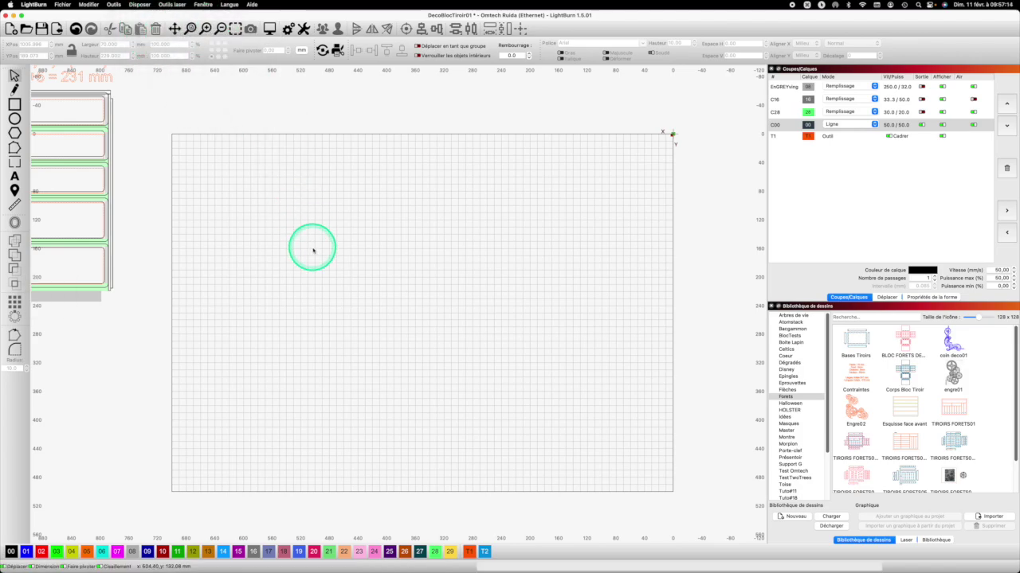
mouse_move(360, 245)
left_mouse_down()
mouse_move(514, 237)
mouse_move(337, 234)
mouse_move(475, 234)
mouse_move(321, 246)
mouse_move(348, 239)
left_mouse_up()
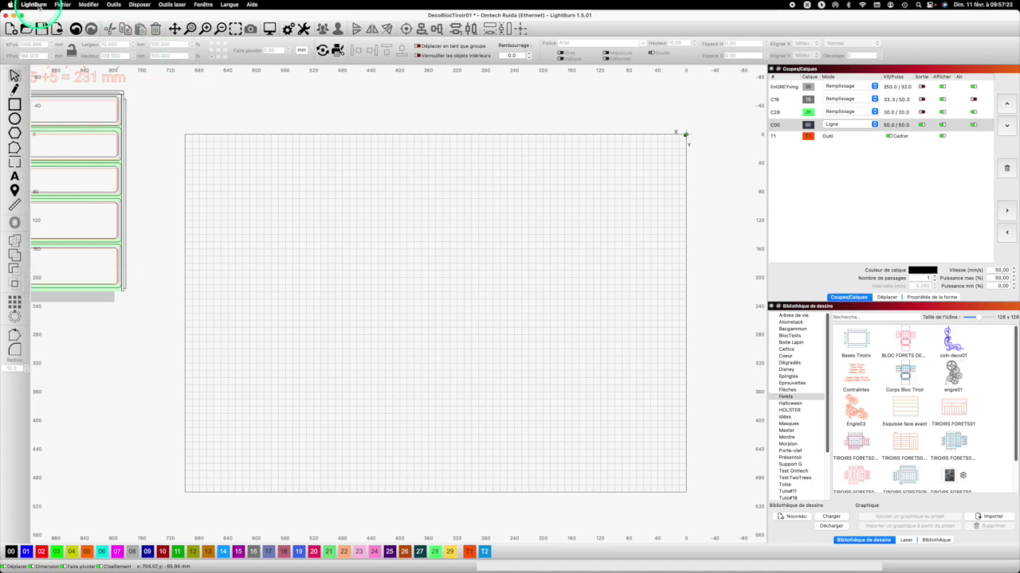
left_click(61, 5)
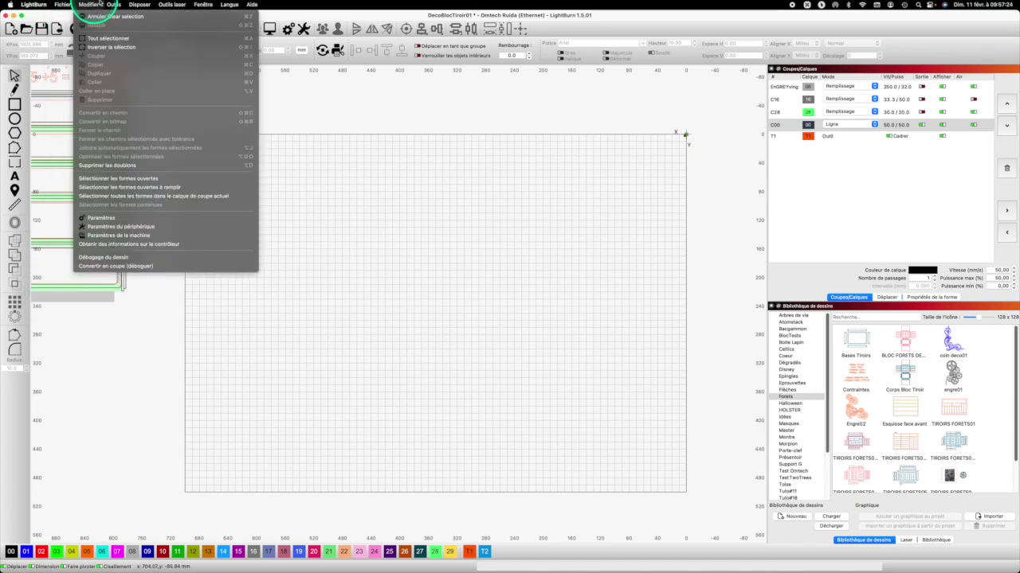
mouse_move(108, 4)
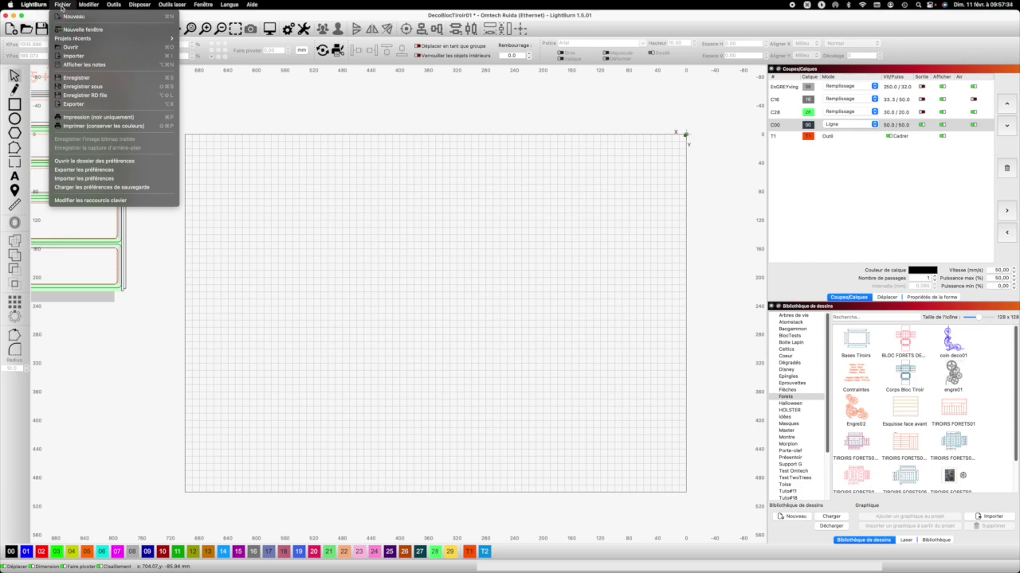
left_click(110, 5)
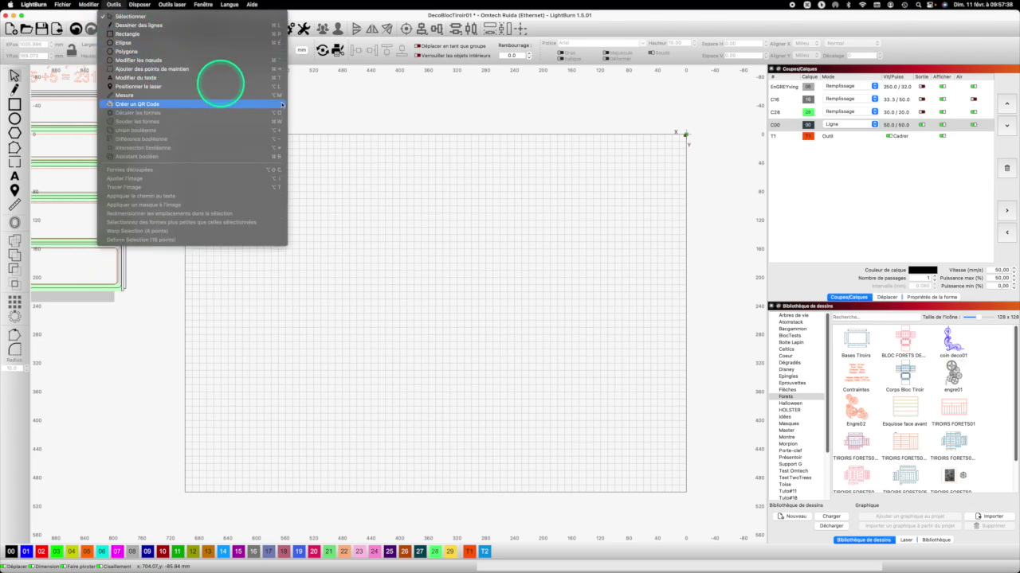
left_click(369, 120)
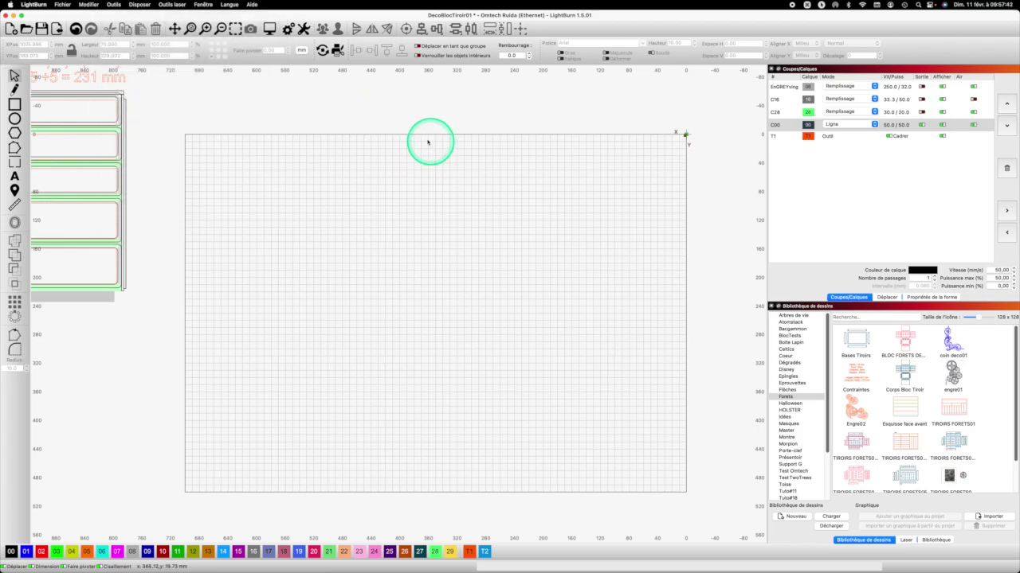
Place a horizontal guide at about Y 215 mm and a vertical guide at about X 511 mm on the work area.
left_click(470, 552)
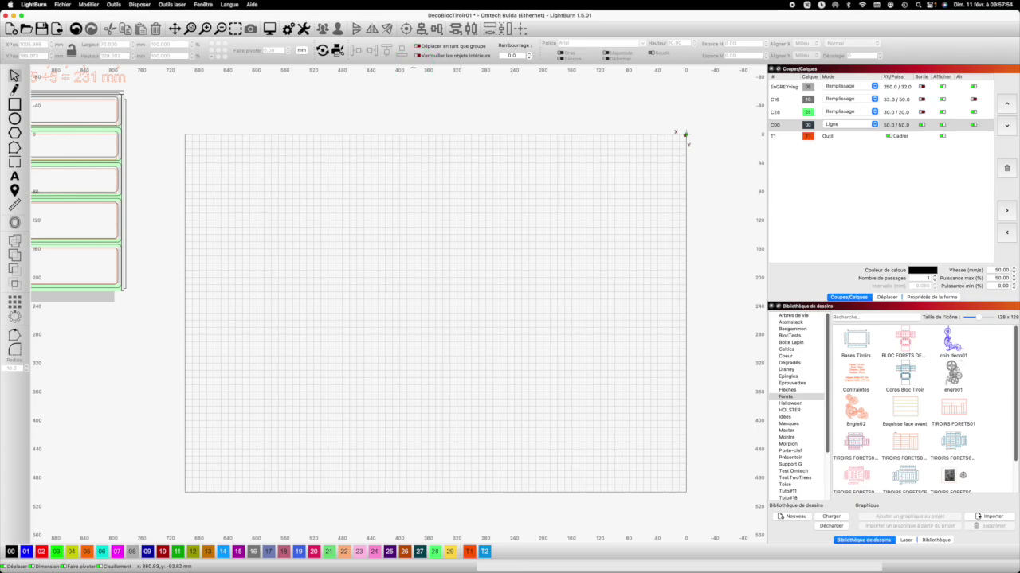
left_click_drag(412, 69, 398, 287)
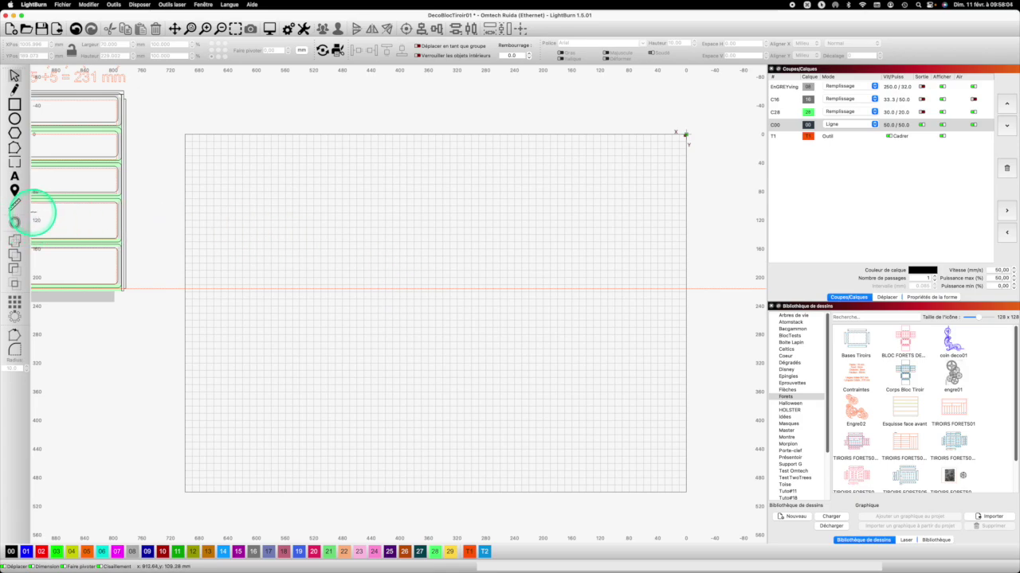
left_click_drag(36, 213, 319, 227)
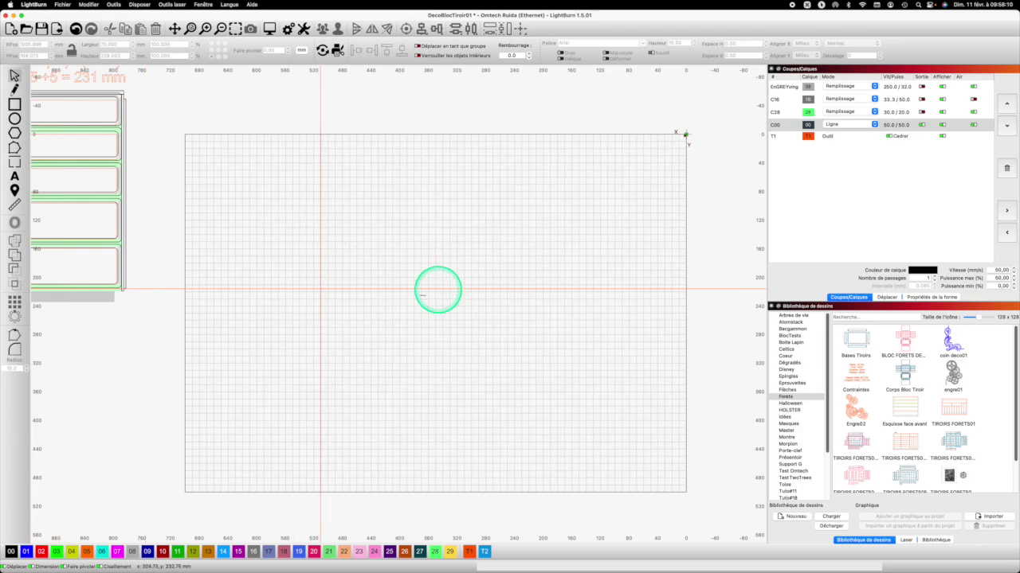
Draw a rectangle about 394 × 93 mm from the guides' intersection and assign it to layer 00.
left_click(15, 103)
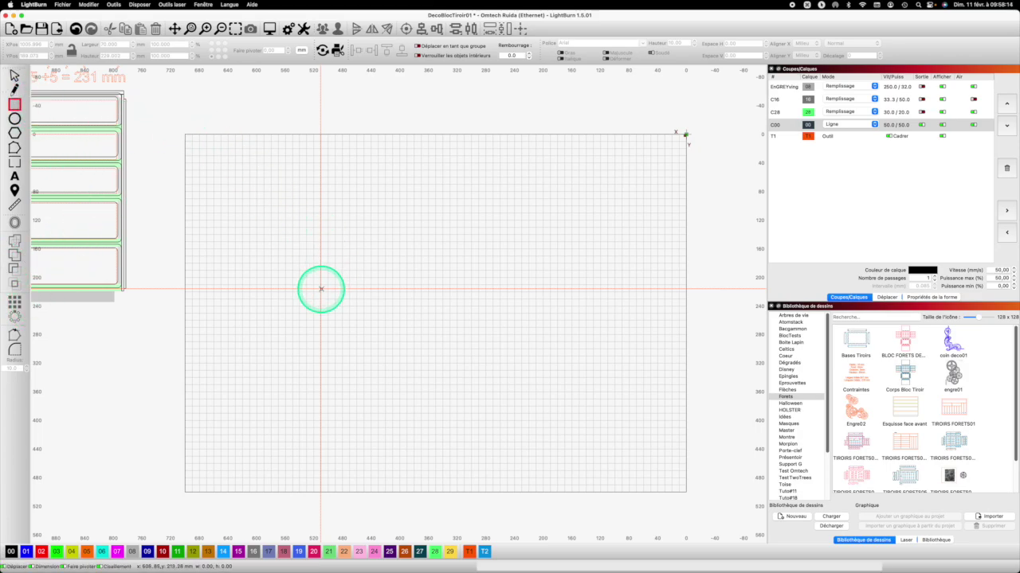
left_click_drag(321, 289, 603, 222)
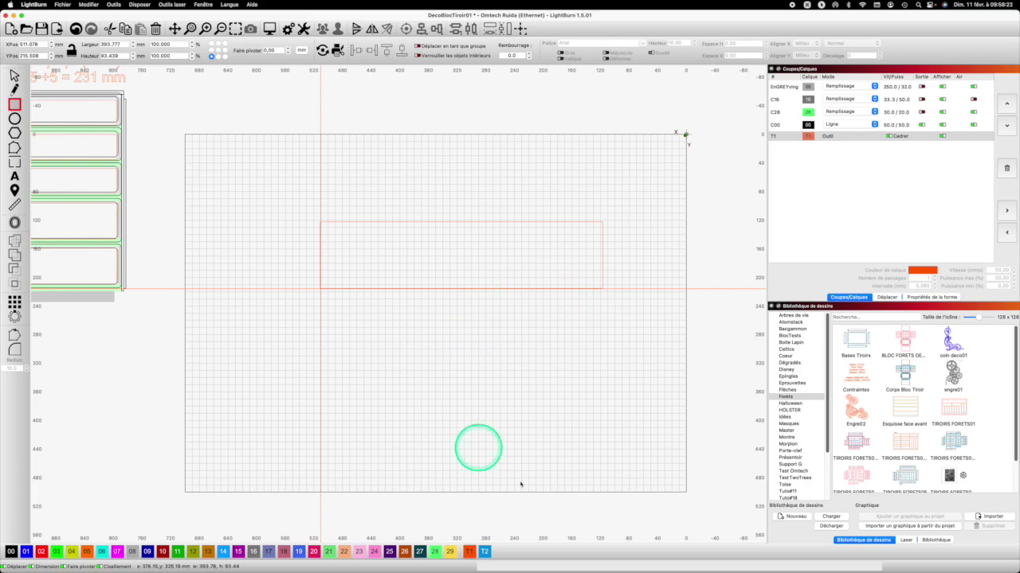
left_click(11, 552)
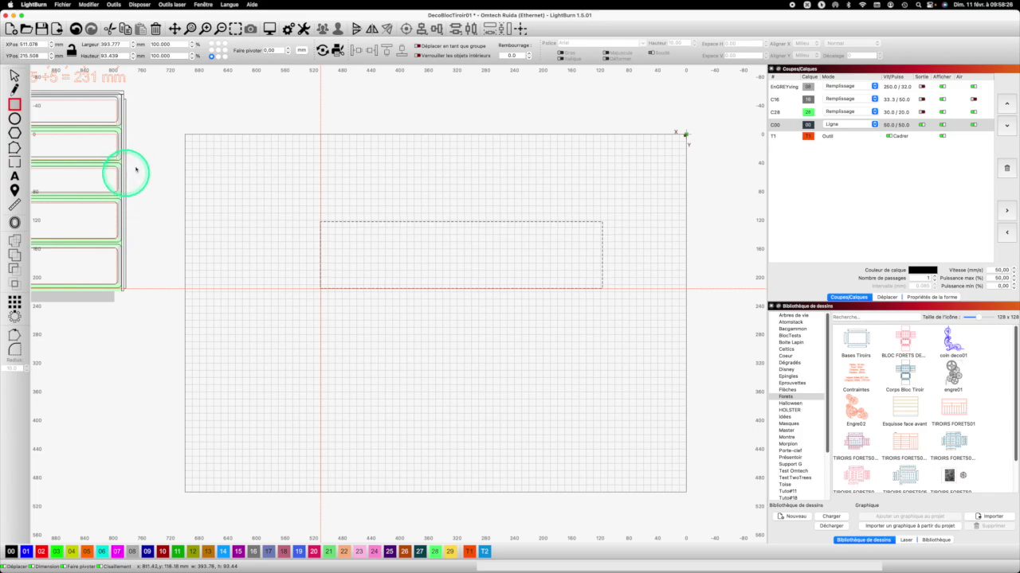
Set the rectangle's width to 361 mm and its height to 61 mm.
scroll(146, 169, "down", 5)
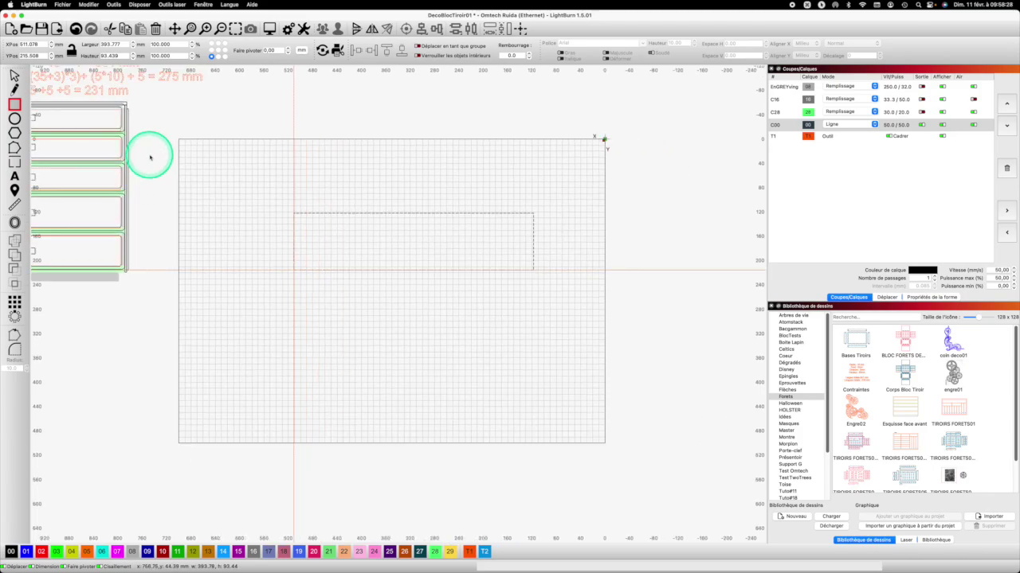
scroll(150, 157, "down", 2)
scroll(150, 157, "up", 3)
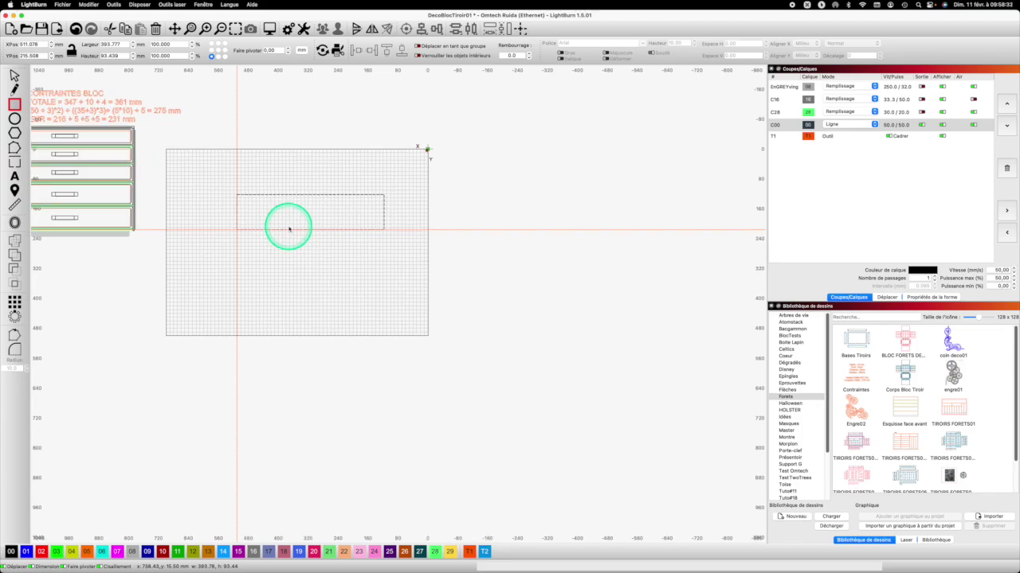
left_click_drag(123, 45, 100, 45)
type("361")
scroll(136, 210, "up", 3)
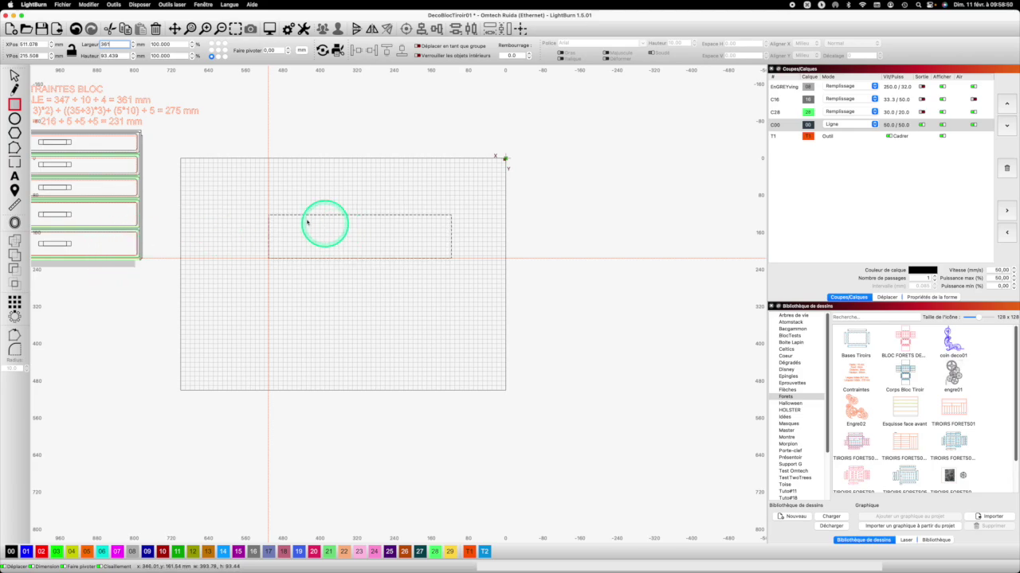
left_click(99, 56)
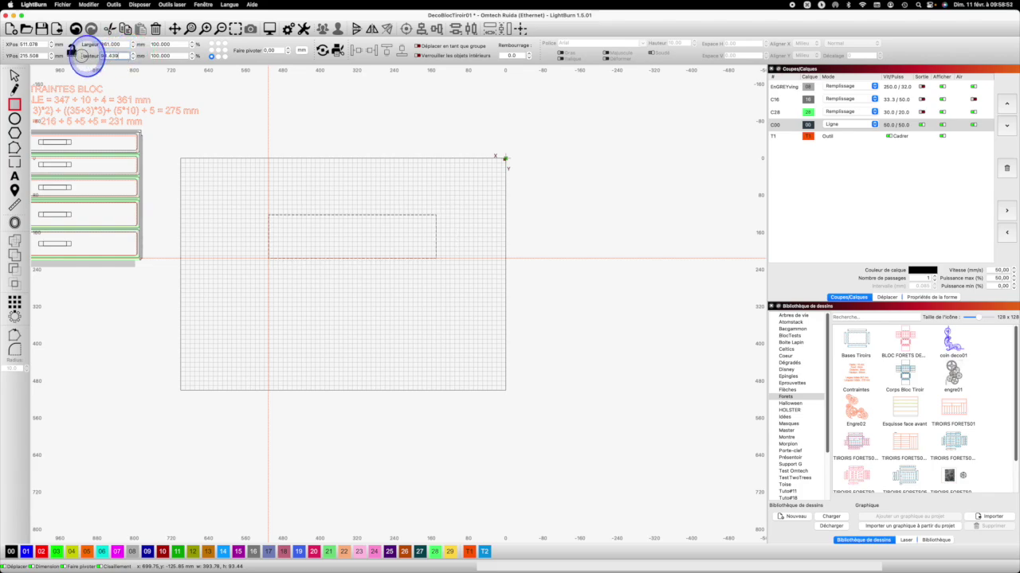
type("61")
key("Return")
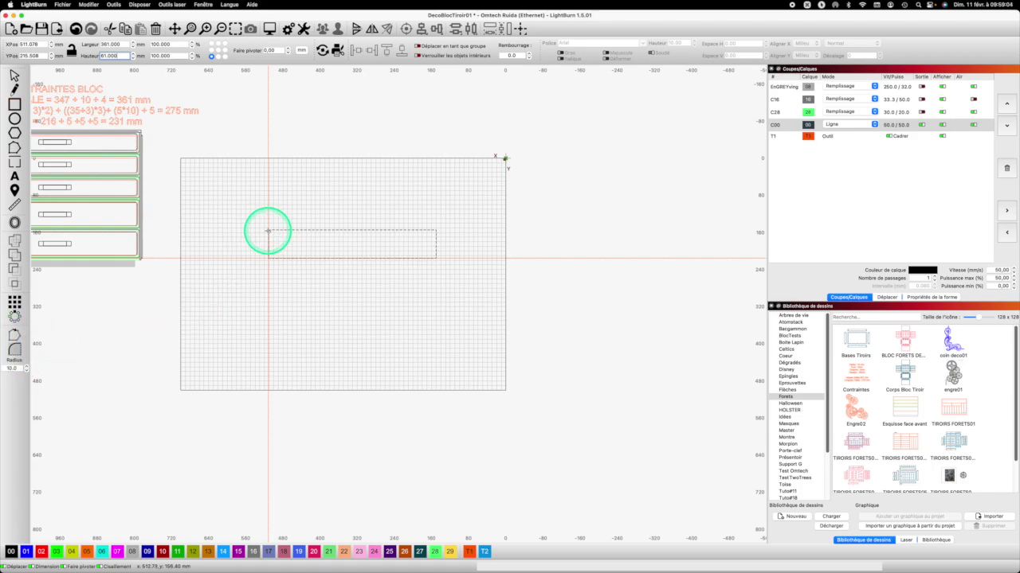
Round all four corners of the rectangle with a 5 mm radius.
double_click(13, 368)
type("8")
key("Return")
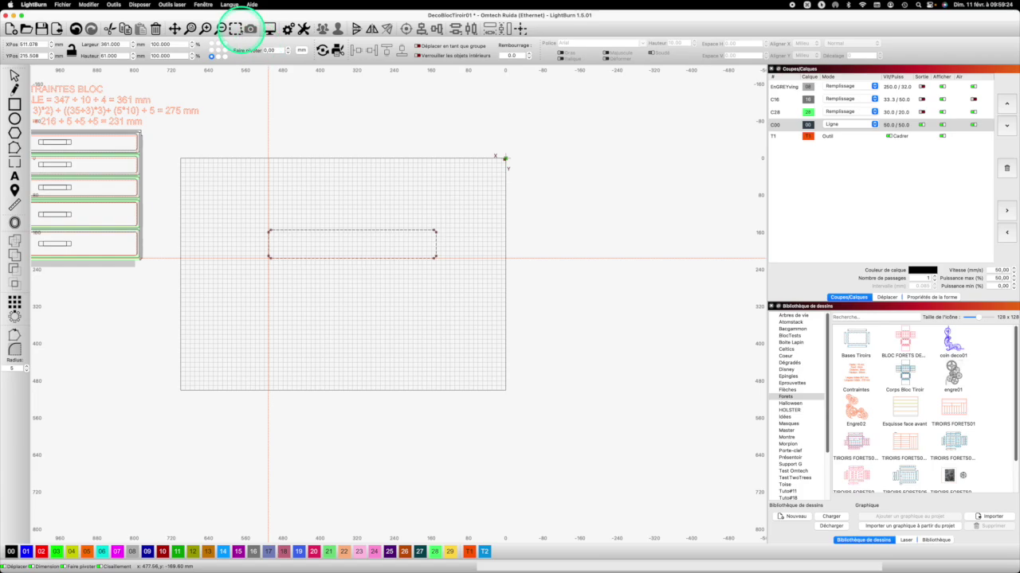
Offset the rounded rectangle inward by 5 mm with the Rond corner style, keeping the original shape.
left_click(234, 26)
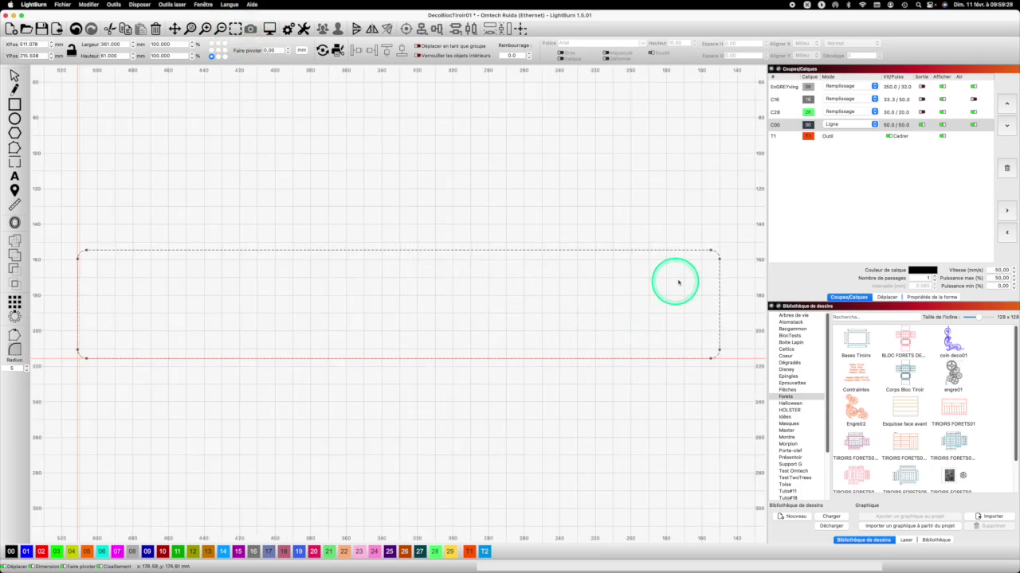
left_click(15, 223)
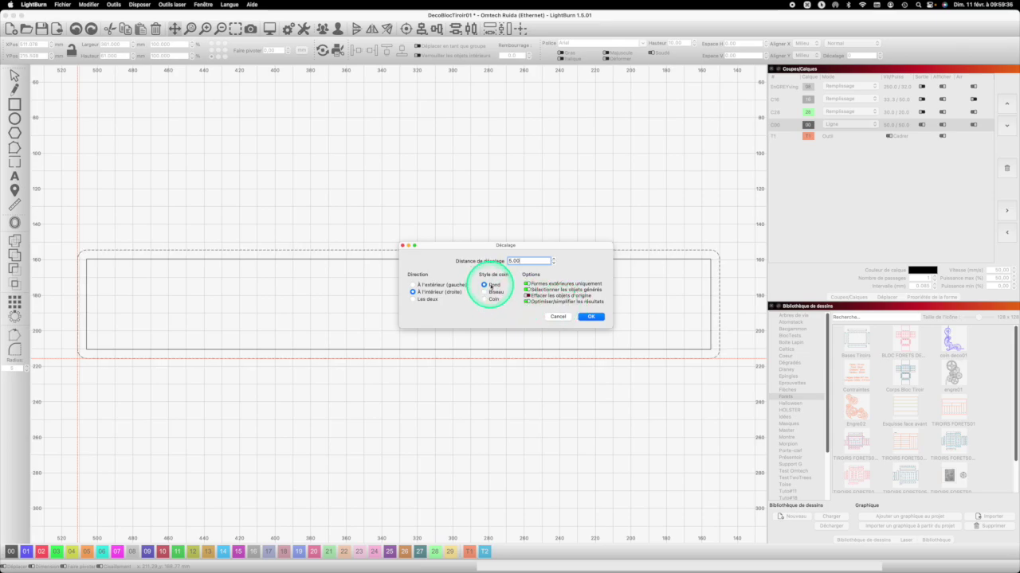
left_click(490, 287)
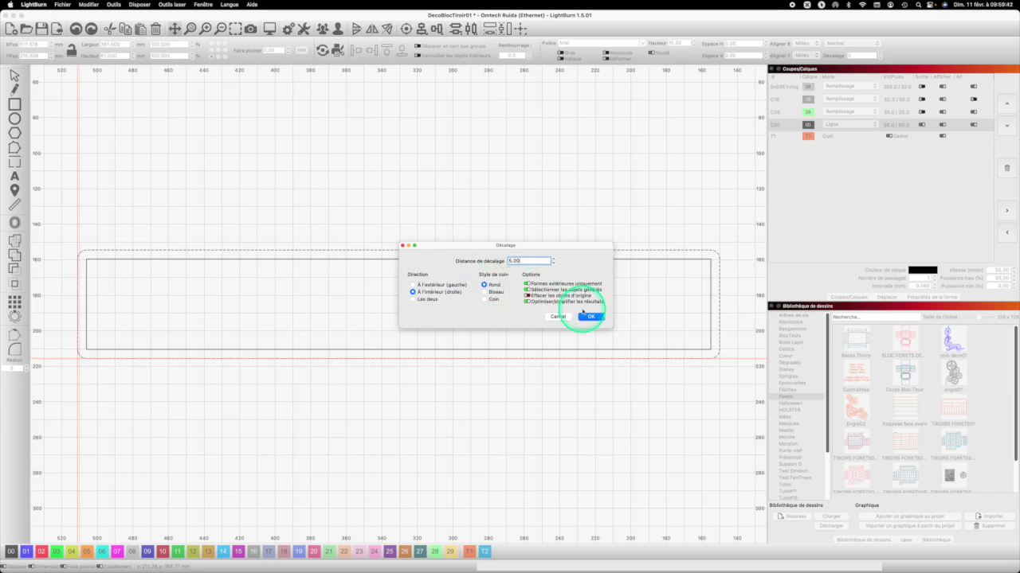
left_click(583, 317)
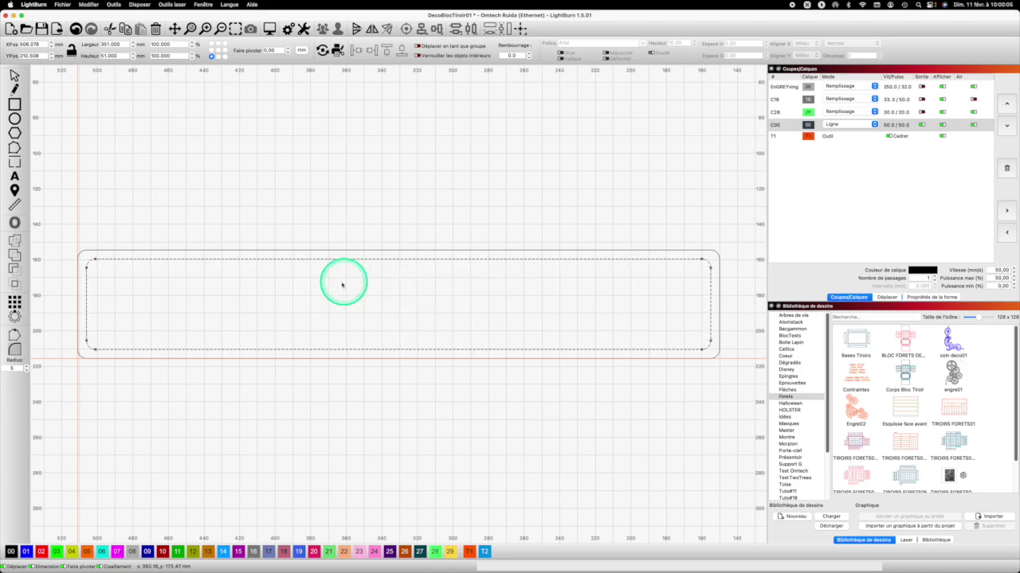
Draw a rectangle inside the inner frame and set its width to 70 mm and its height to 10 mm.
left_click(15, 104)
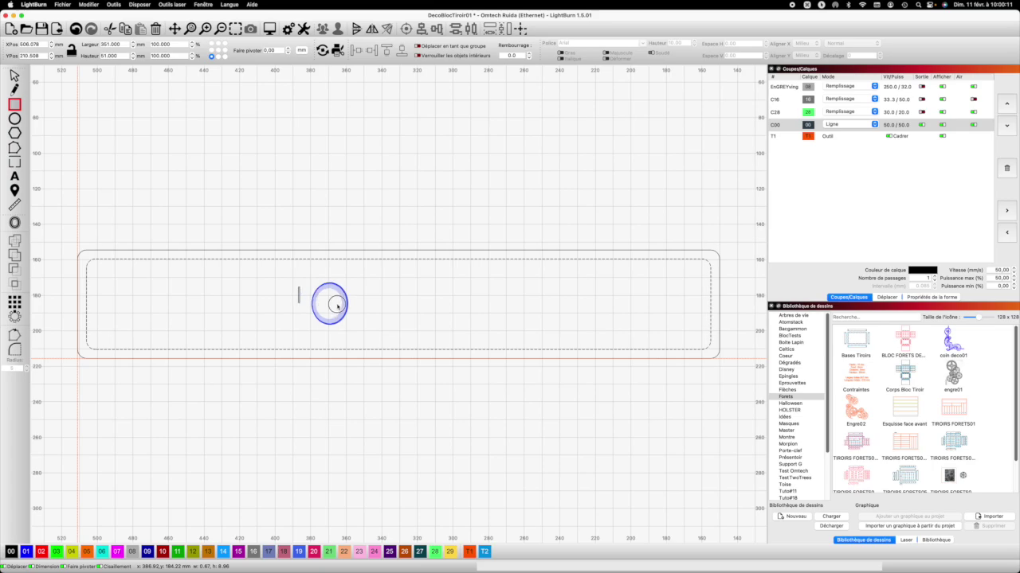
left_click_drag(492, 308, 500, 306)
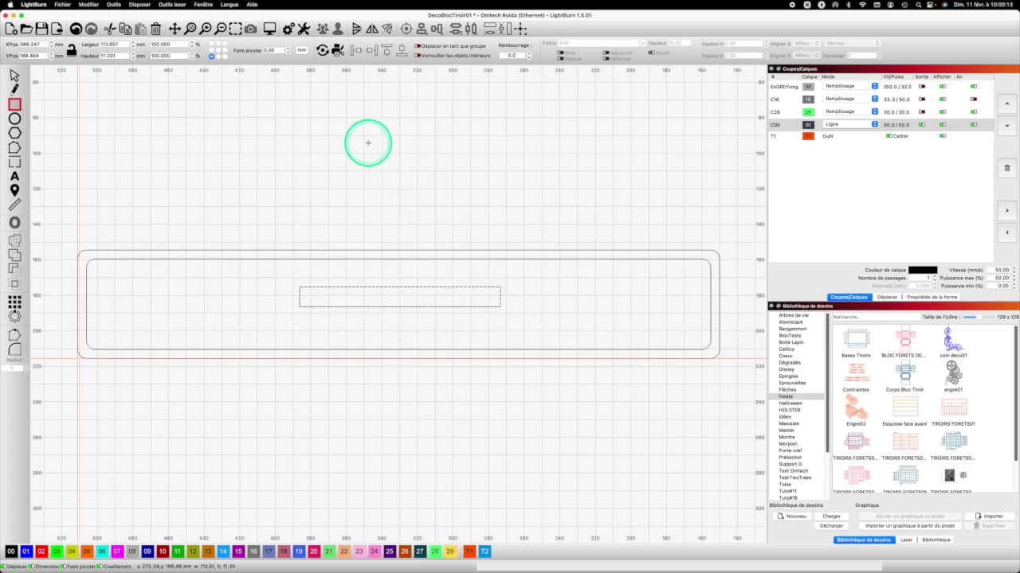
left_click_drag(120, 55, 100, 56)
type("10")
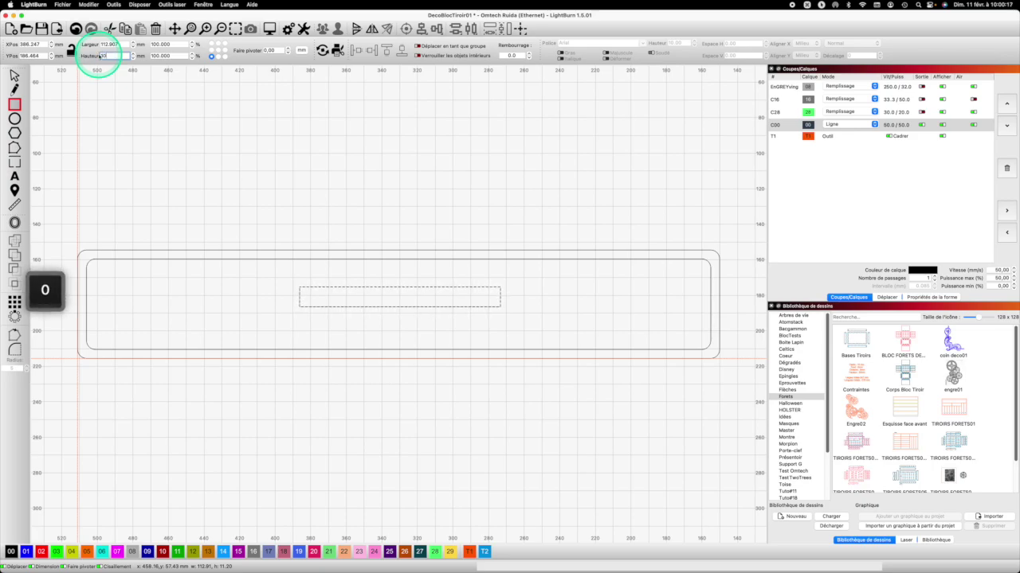
left_click_drag(120, 45, 97, 45)
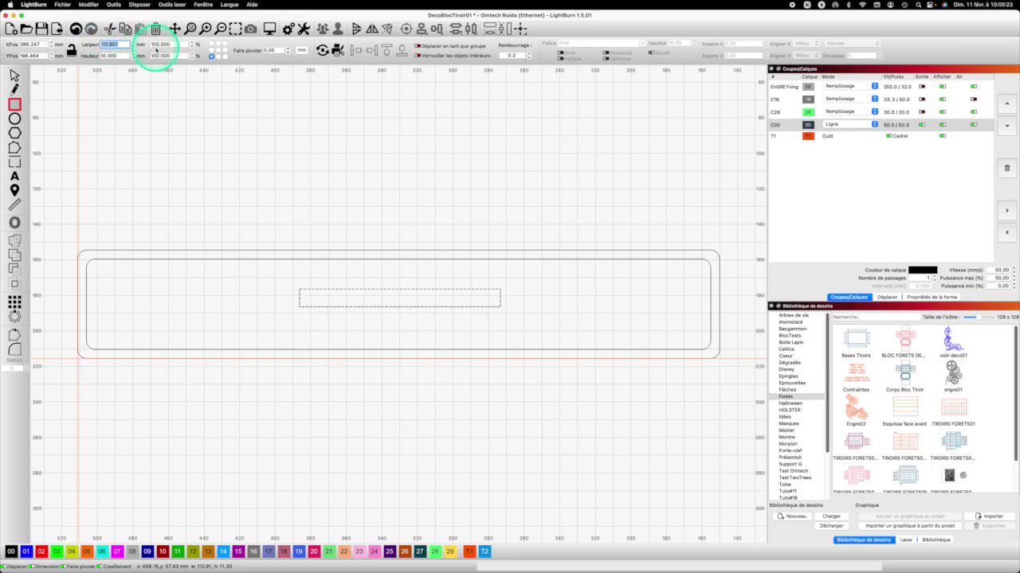
type("70")
key("Return")
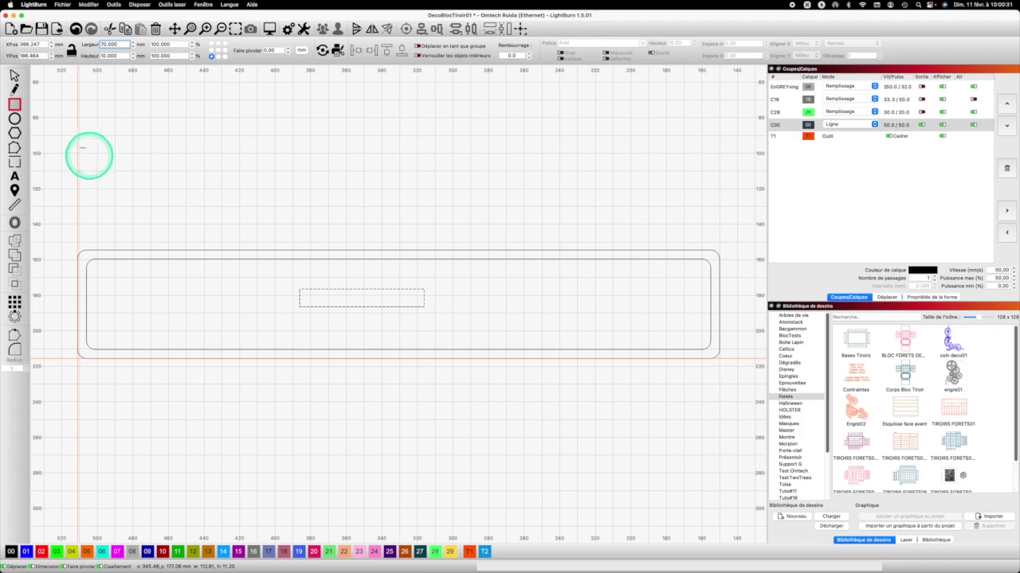
Centre the 70 × 10 mm rectangle horizontally and vertically within the rounded frame by snapping its centre point.
left_click(374, 289)
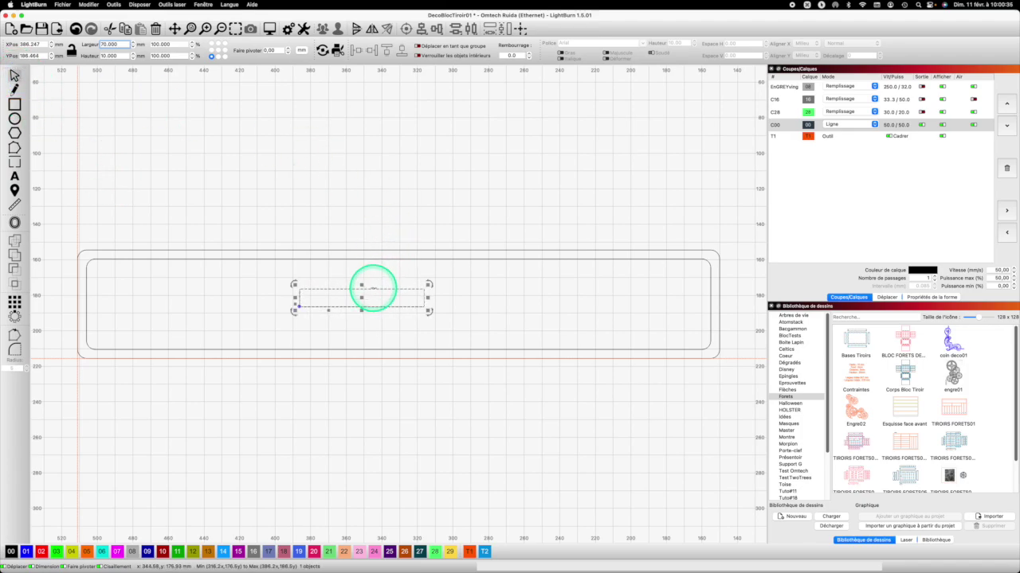
key("alt")
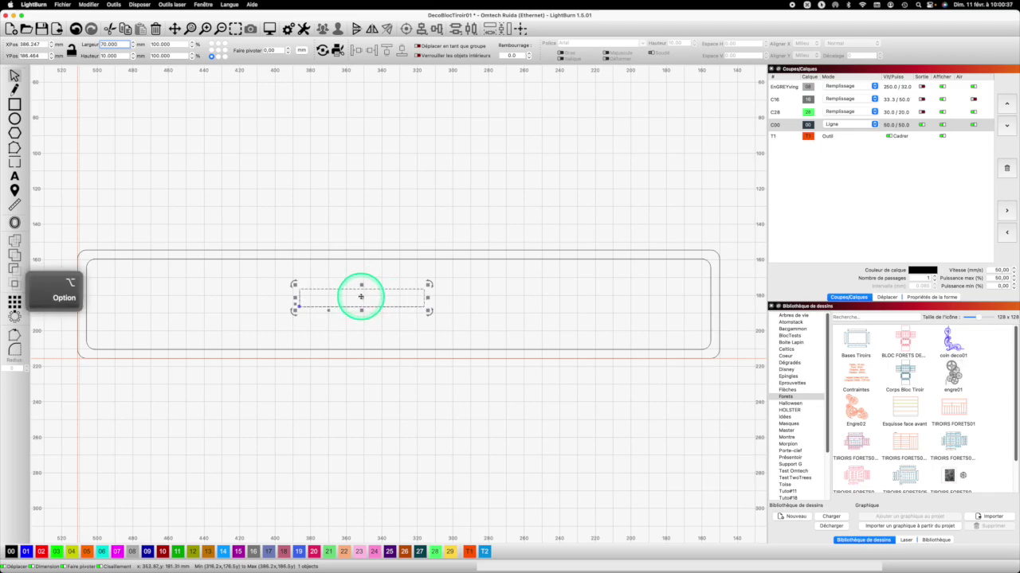
left_click_drag(362, 297, 394, 298)
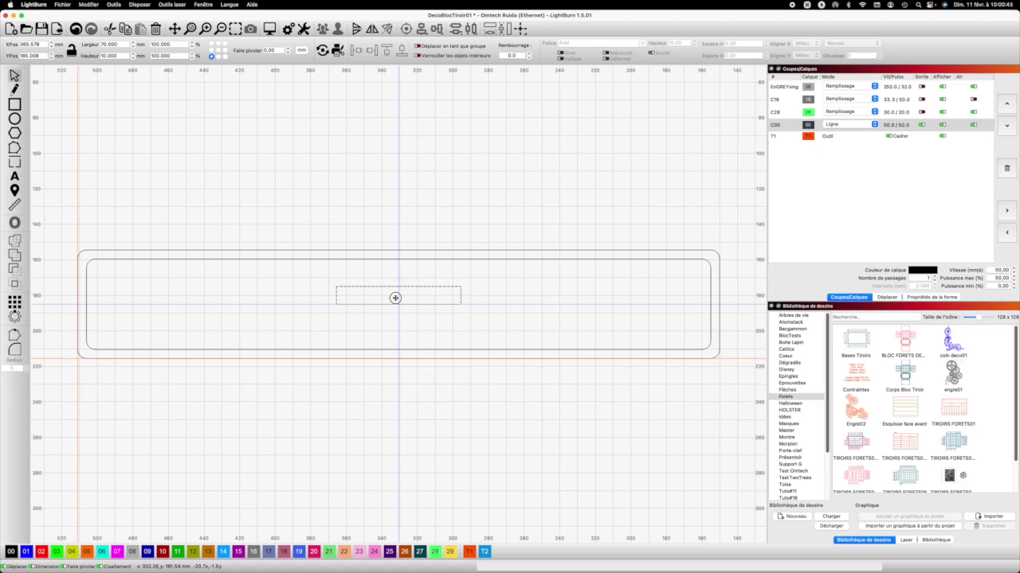
left_click_drag(394, 302, 396, 297)
left_click_drag(395, 297, 396, 295)
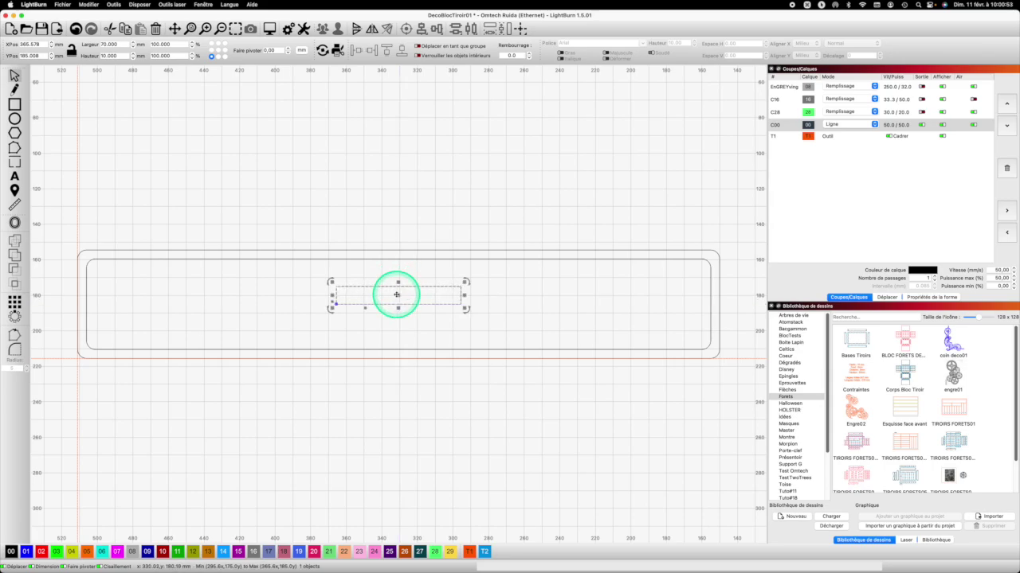
key("alt")
left_click_drag(398, 296, 397, 304)
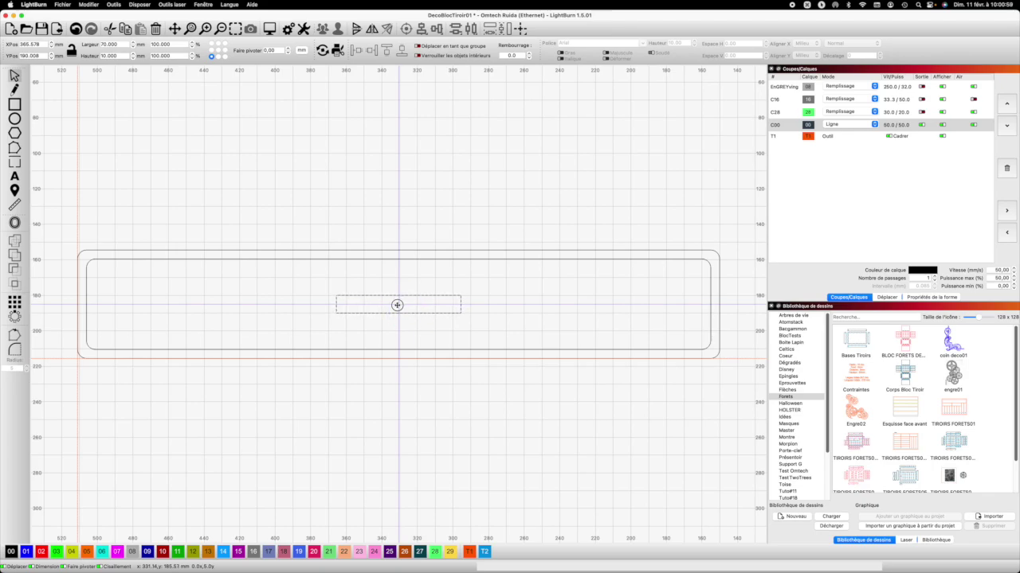
left_click_drag(400, 306, 400, 306)
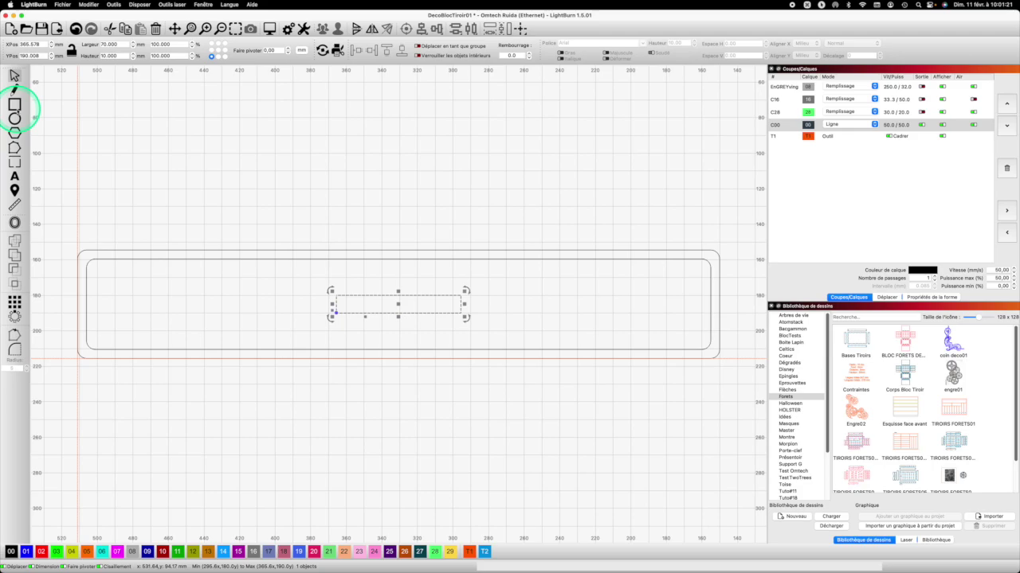
Duplicate the 70 × 10 mm rectangle in place and set the copy's width to 50 mm.
key("super+c")
key("super+v")
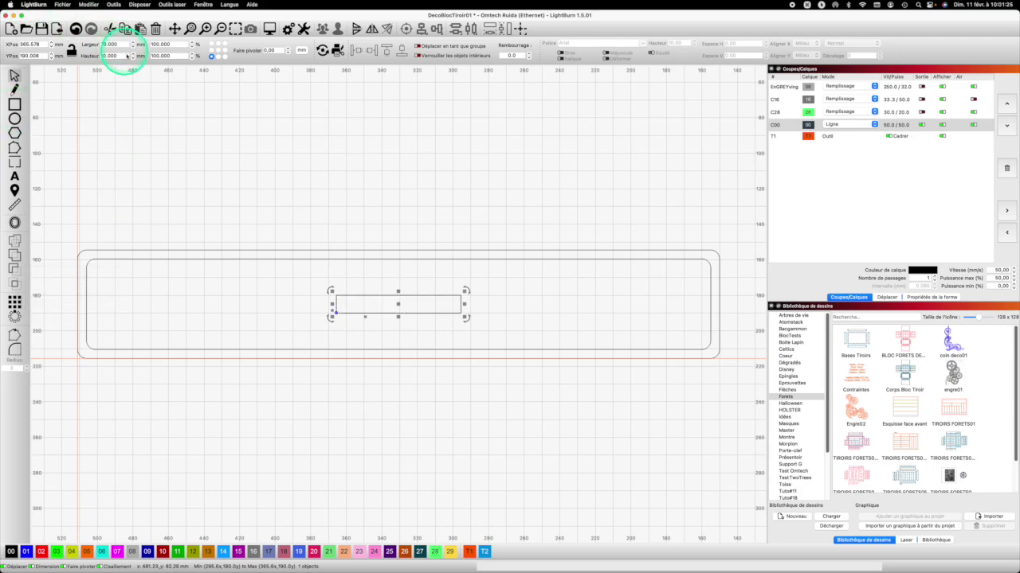
left_click_drag(120, 45, 96, 47)
type("50")
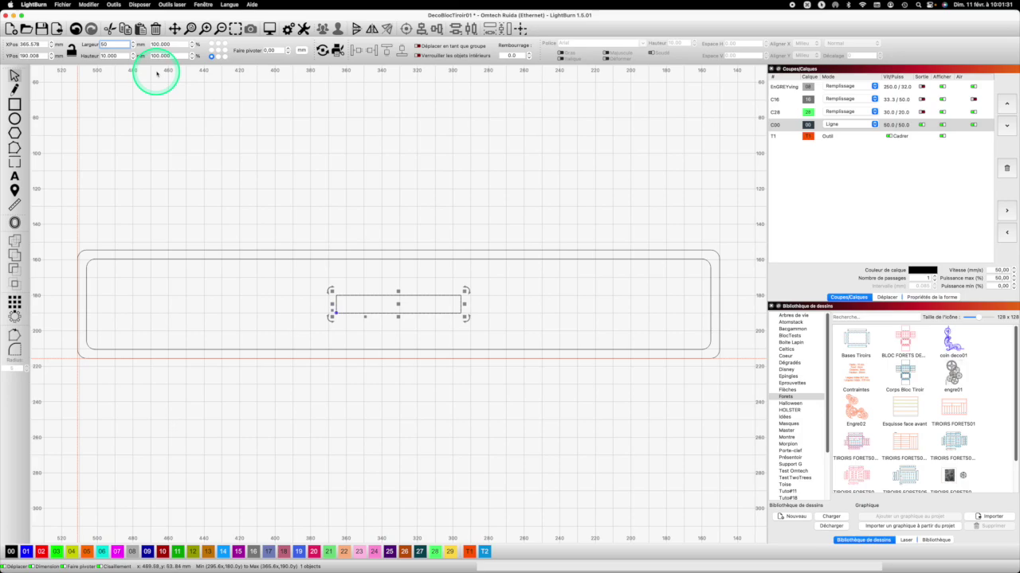
key("Return")
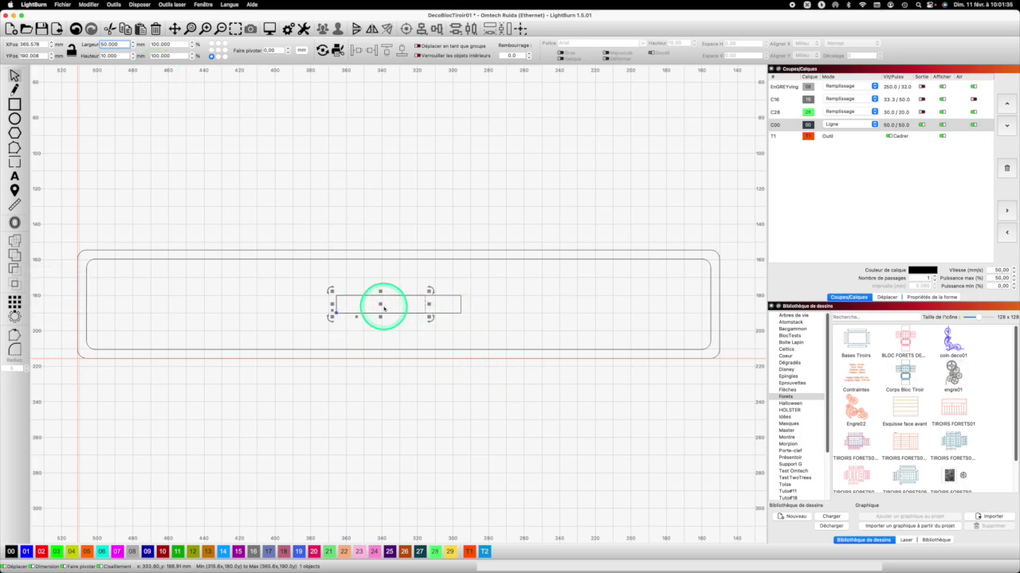
Centre the 50 mm wide copy on the 70 mm rectangle and deselect it.
left_click_drag(380, 304, 403, 306)
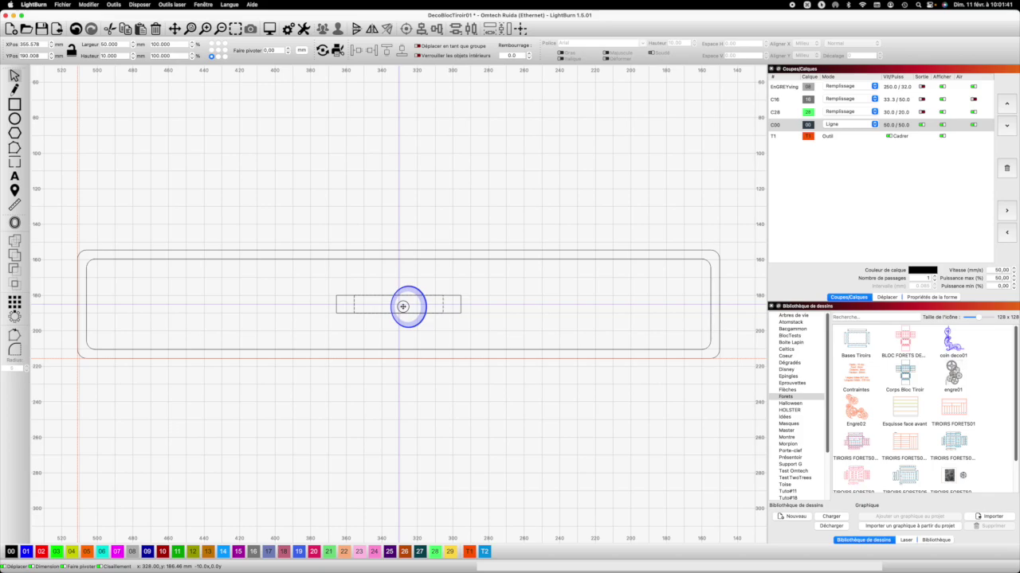
left_click_drag(403, 305, 403, 306)
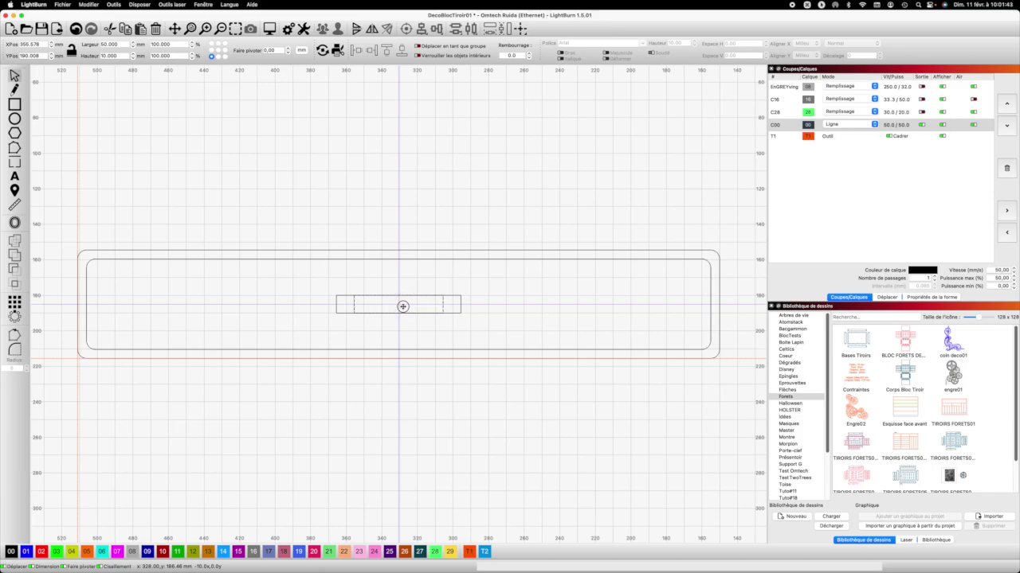
left_click(402, 306)
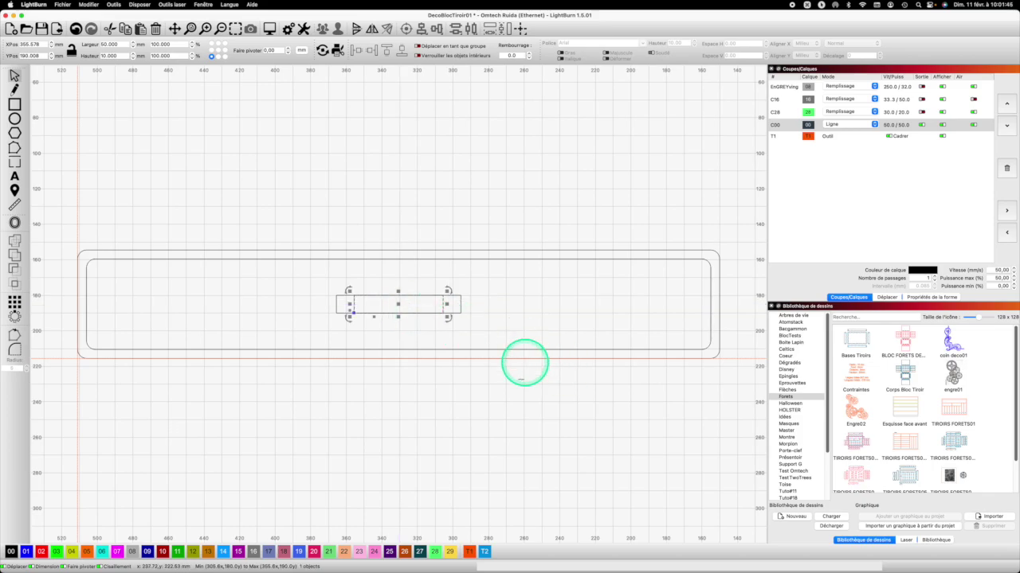
left_click(359, 276)
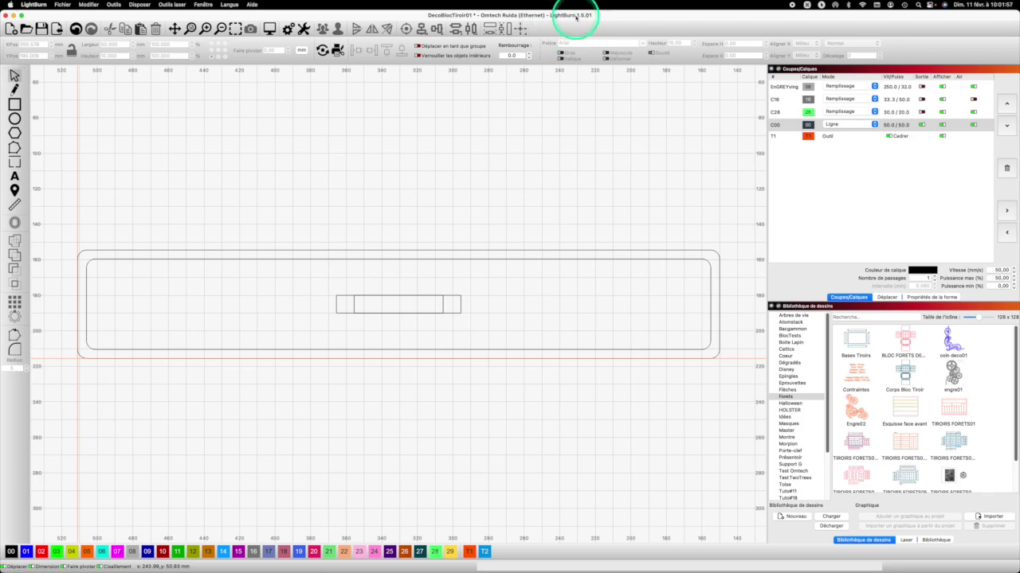
Move the vertical guide to the 70 mm rectangle's left edge and draw a rectangle about 66 × 8 mm from it below the frame.
scroll(359, 287, "up", 1)
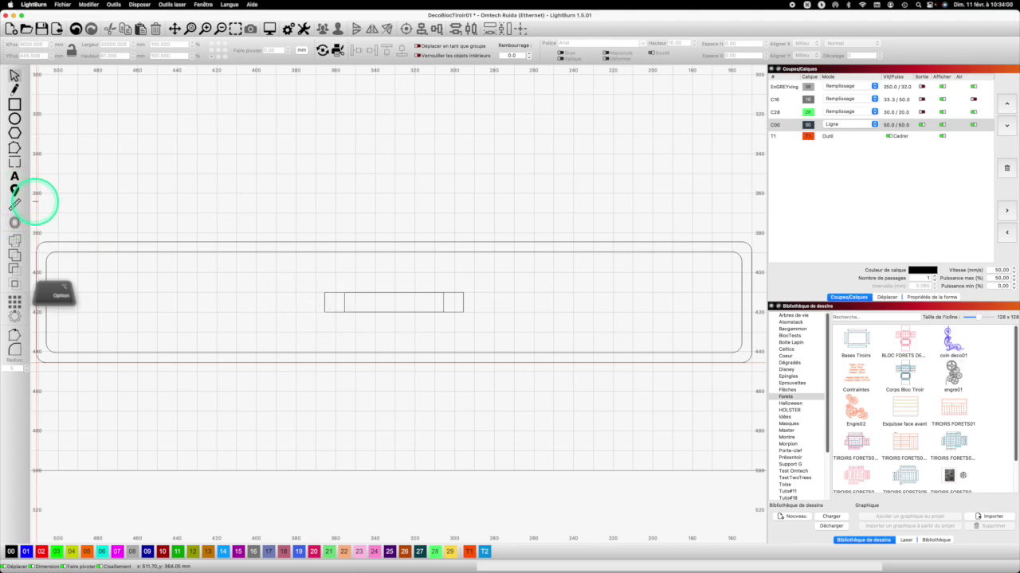
left_click_drag(35, 202, 324, 325)
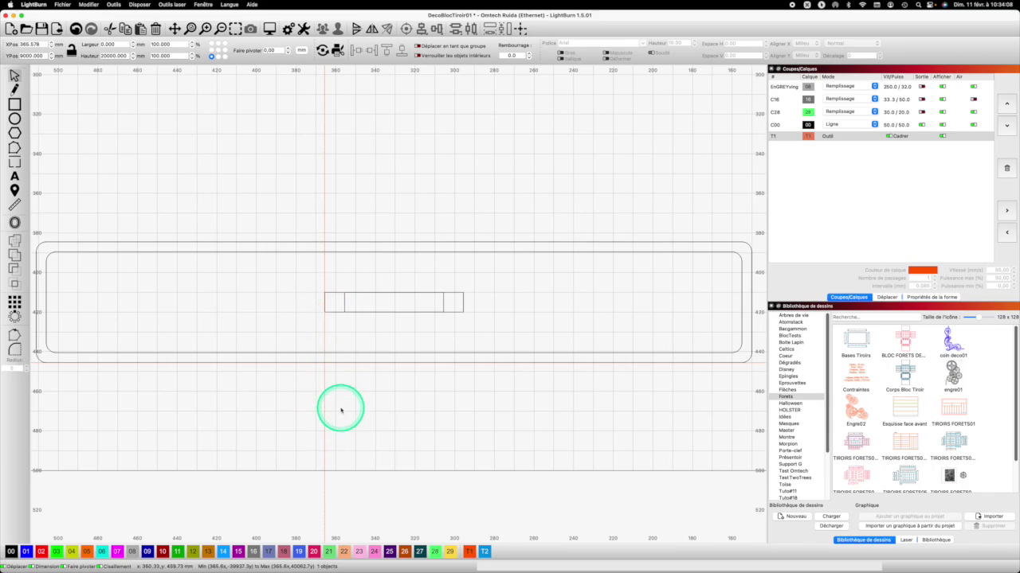
left_click(14, 104)
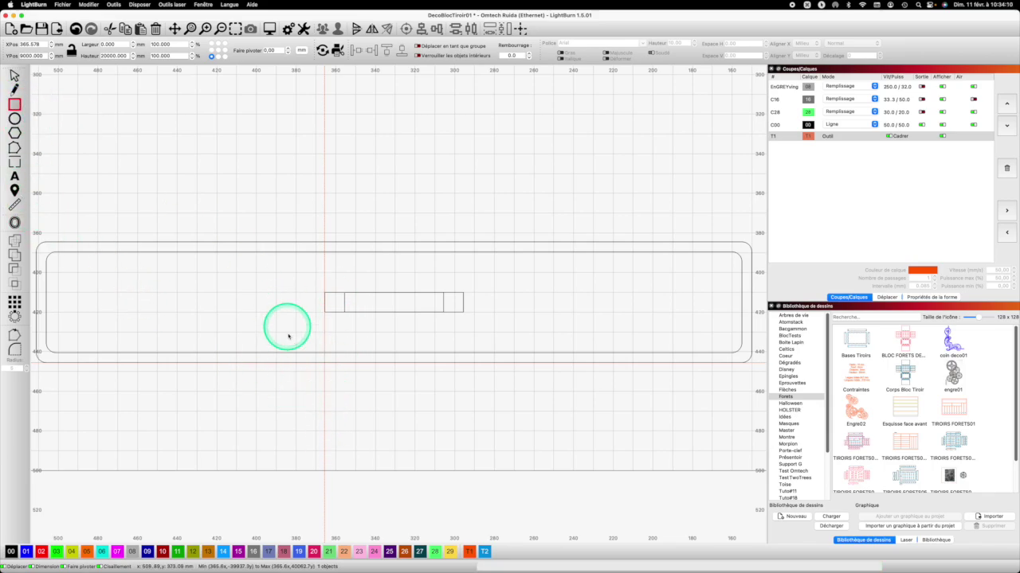
left_click_drag(324, 392, 455, 407)
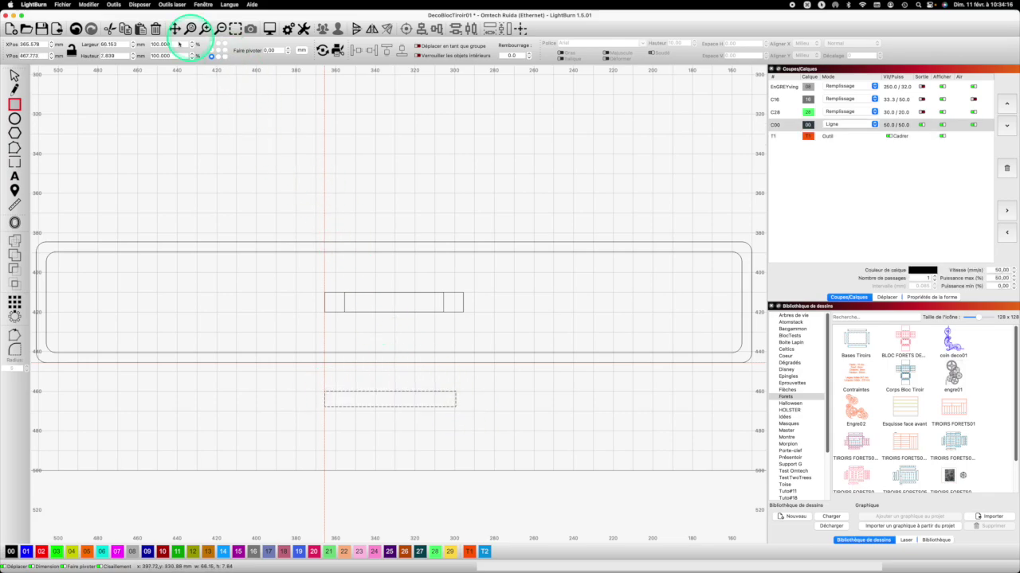
Set the new rectangle's width to 73 mm and its height to 5 mm.
left_click(100, 43)
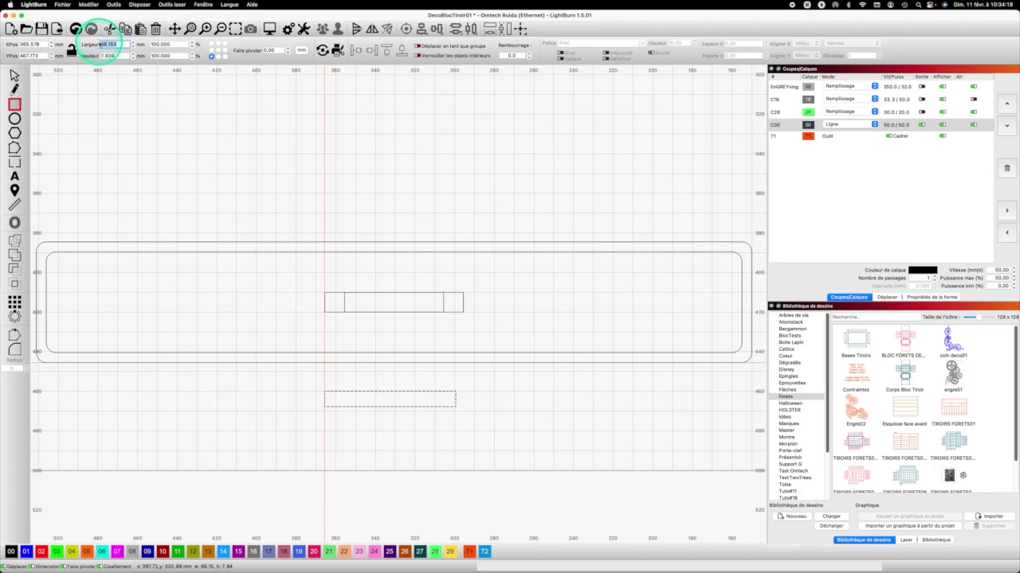
type("75")
key("Tab")
type("5")
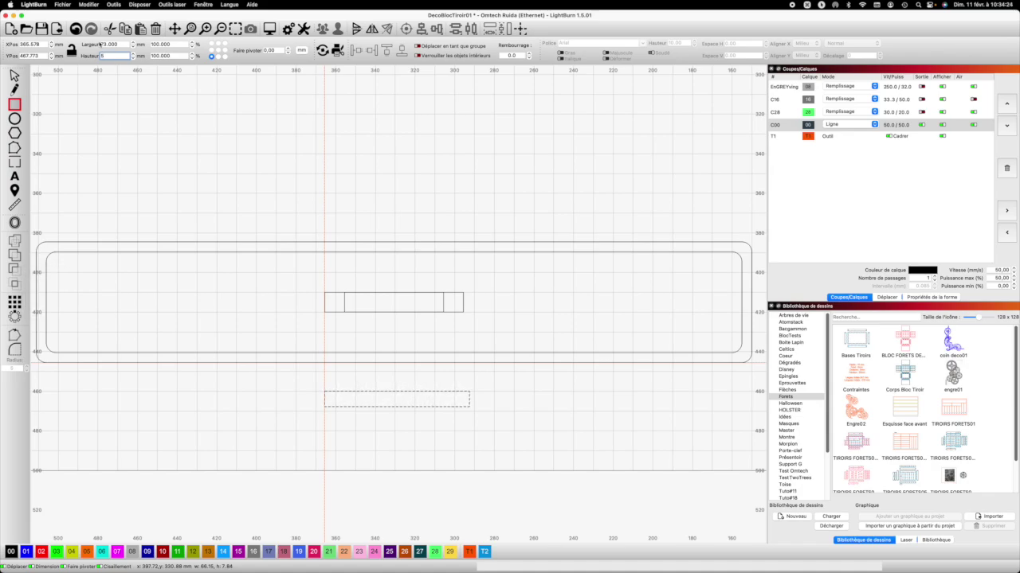
key("Return")
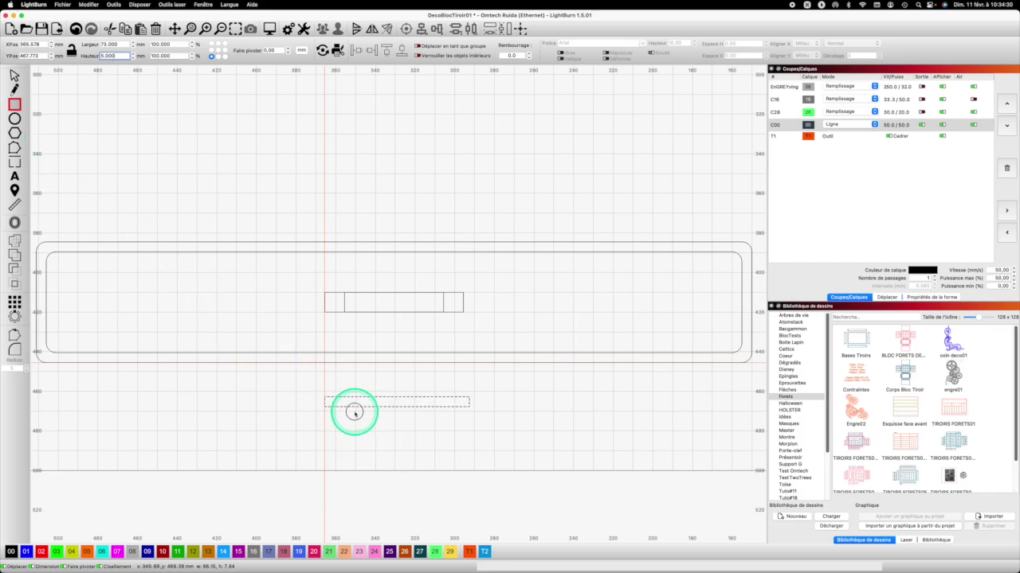
Draw a second rectangle just below the 73 mm bar and set its width to 50 mm and its height to 23 mm.
left_click(444, 427)
left_click(111, 45)
type("8")
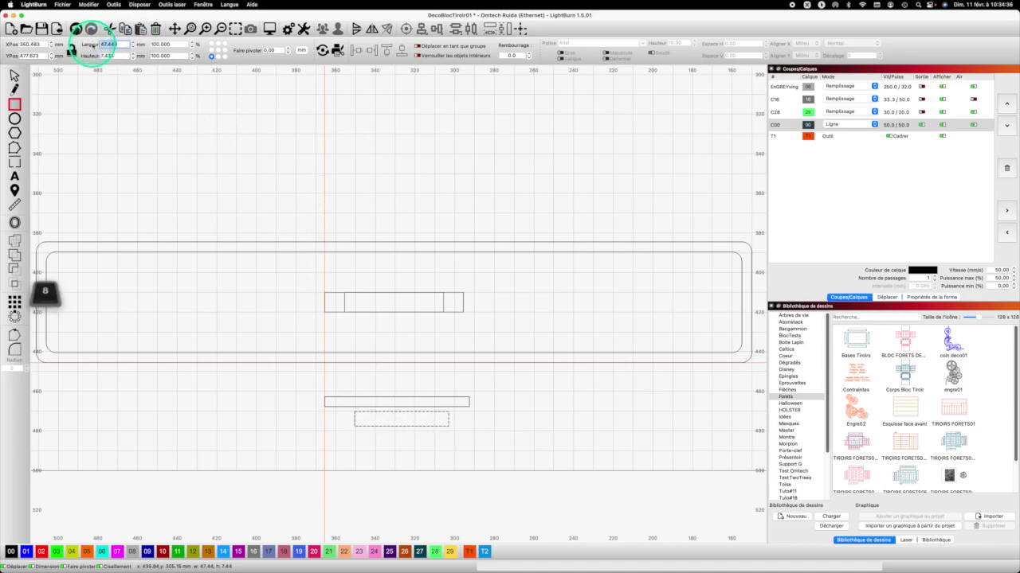
key("BackSpace")
type("50")
key("Caps_Lock")
left_click(117, 56)
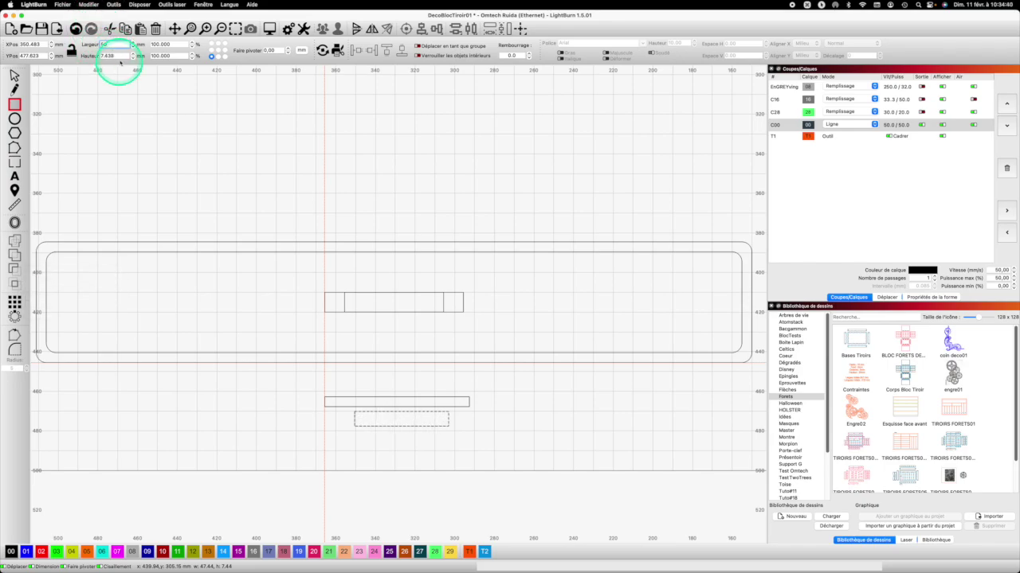
left_click(89, 56)
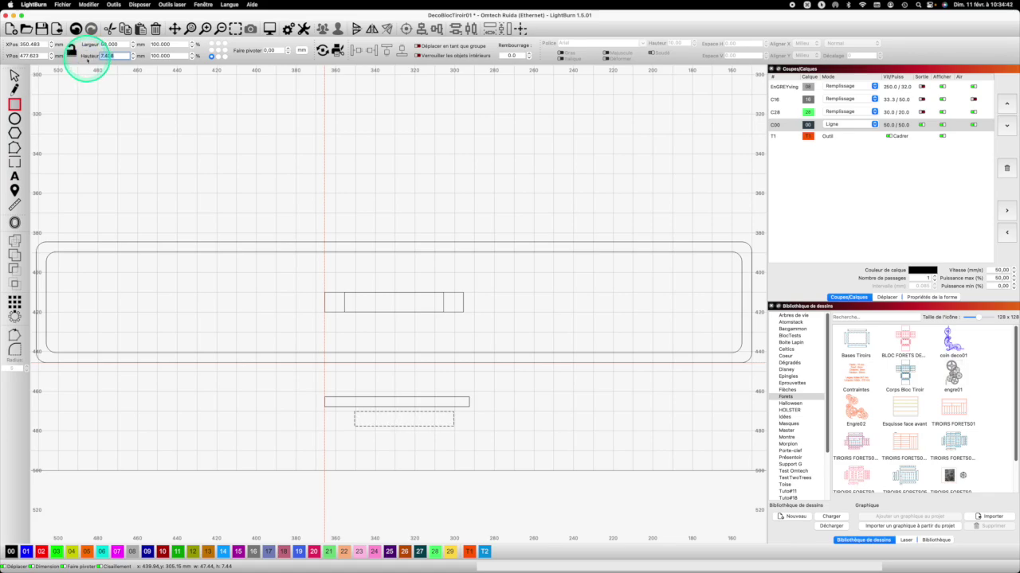
type("23")
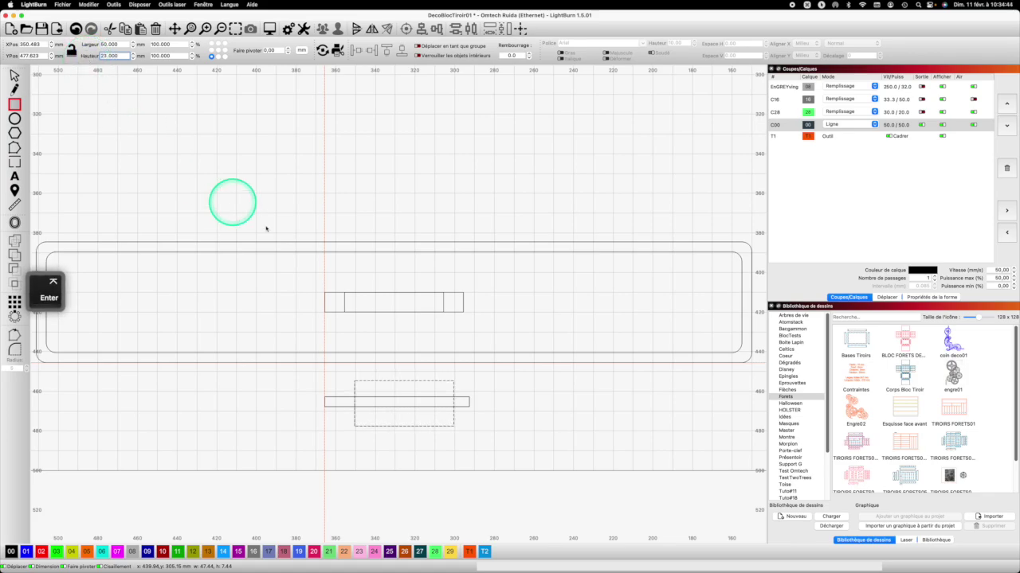
Move the 50 × 23 mm rectangle so its top edge is centred on the bottom edge of the 73 mm bar, then deselect it.
left_click(15, 75)
left_click(454, 409)
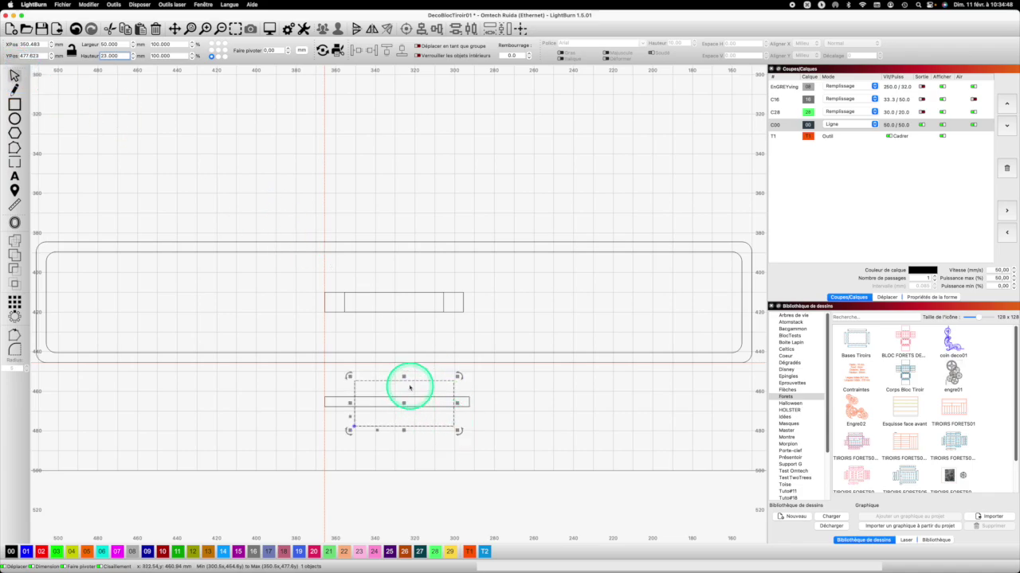
left_click_drag(404, 379, 399, 407)
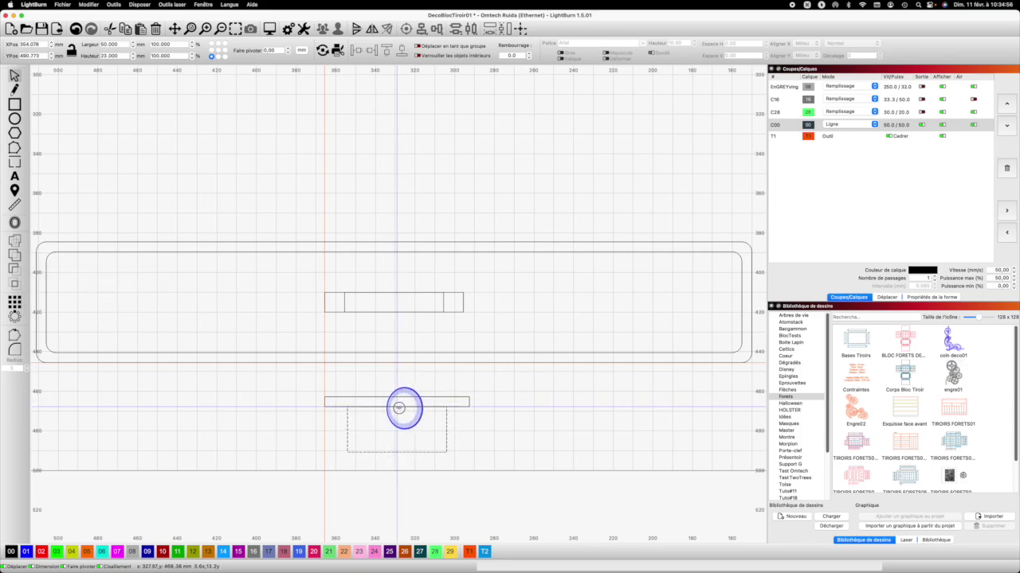
left_click_drag(398, 408, 398, 408)
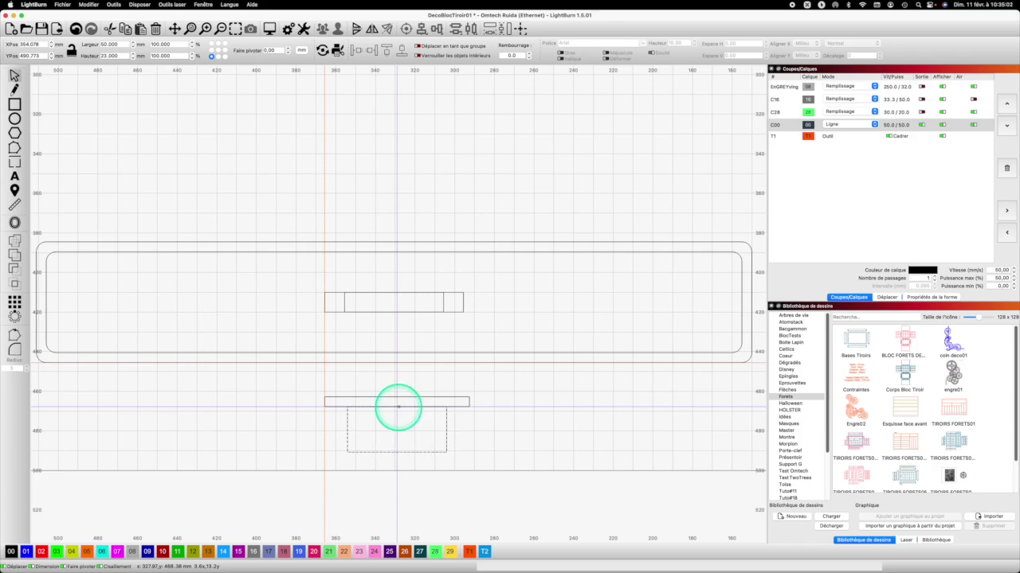
left_click_drag(399, 408, 398, 403)
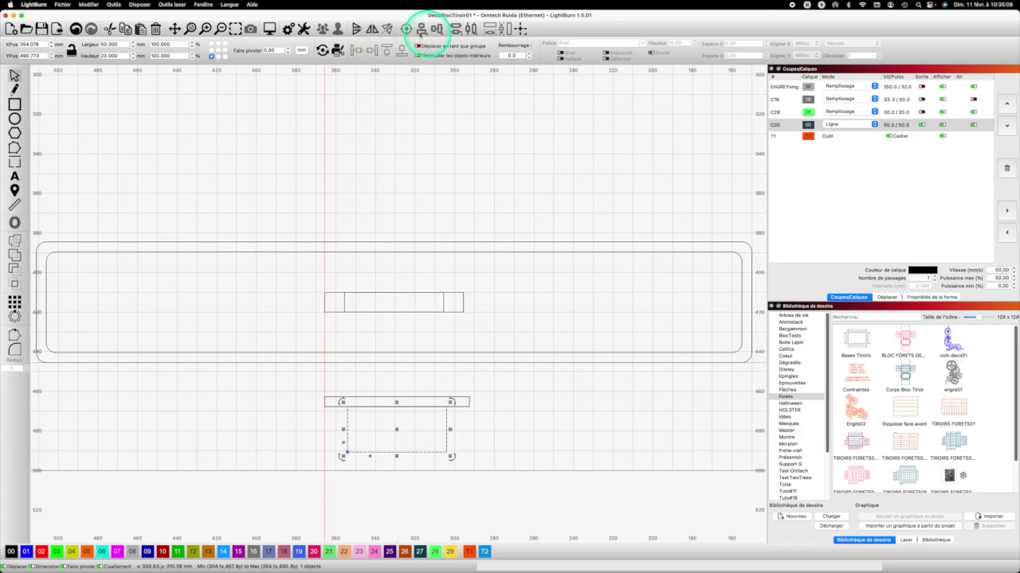
left_click(505, 432)
Draw a circle about 8 mm in diameter in the empty area above the frame.
left_click(15, 118)
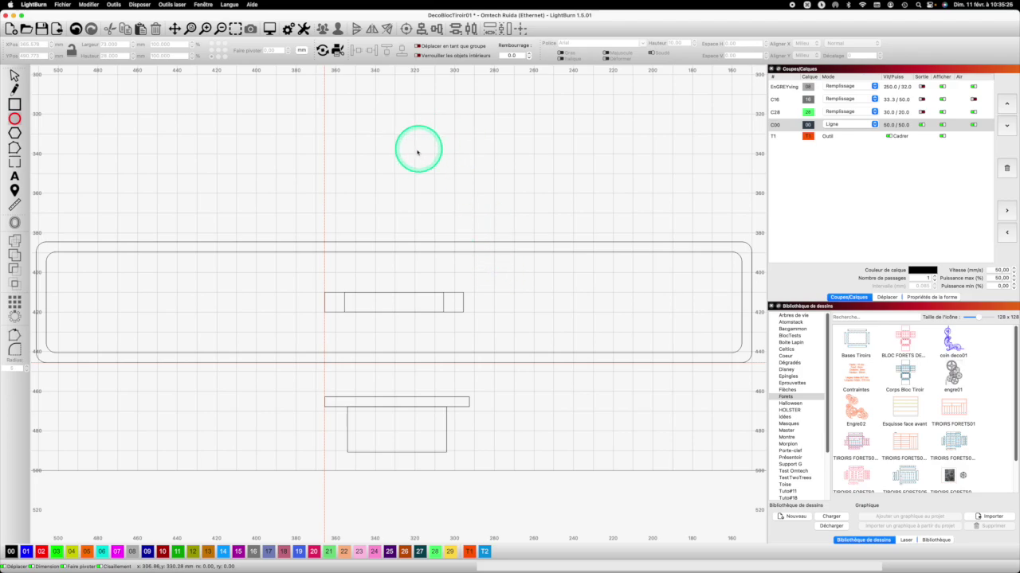
left_click_drag(371, 133, 392, 149)
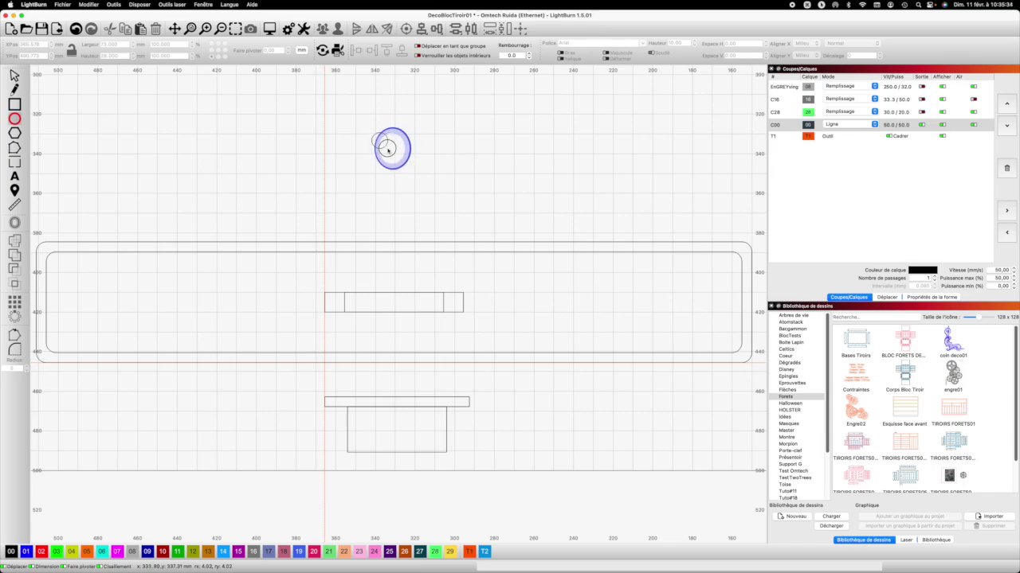
left_click_drag(388, 149, 388, 149)
Set the new circle's width and height to 7 mm.
left_click(102, 45)
double_click(102, 45)
type("7")
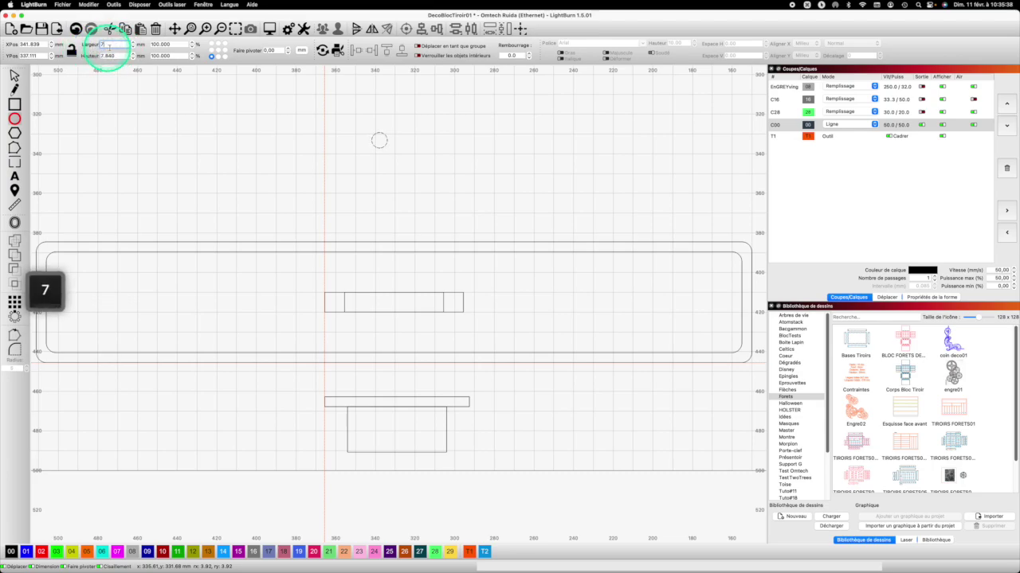
double_click(105, 55)
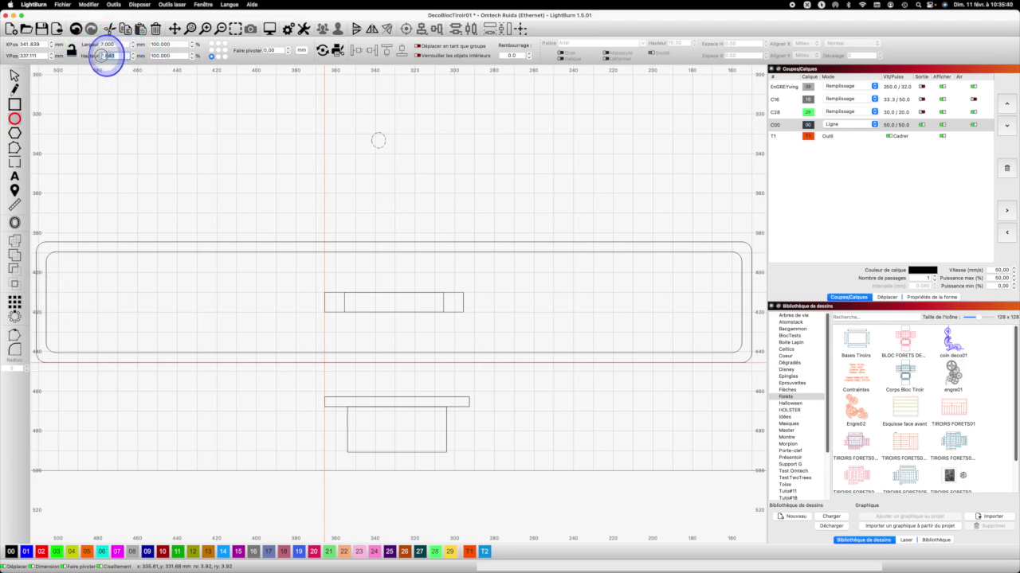
double_click(109, 58)
type("7")
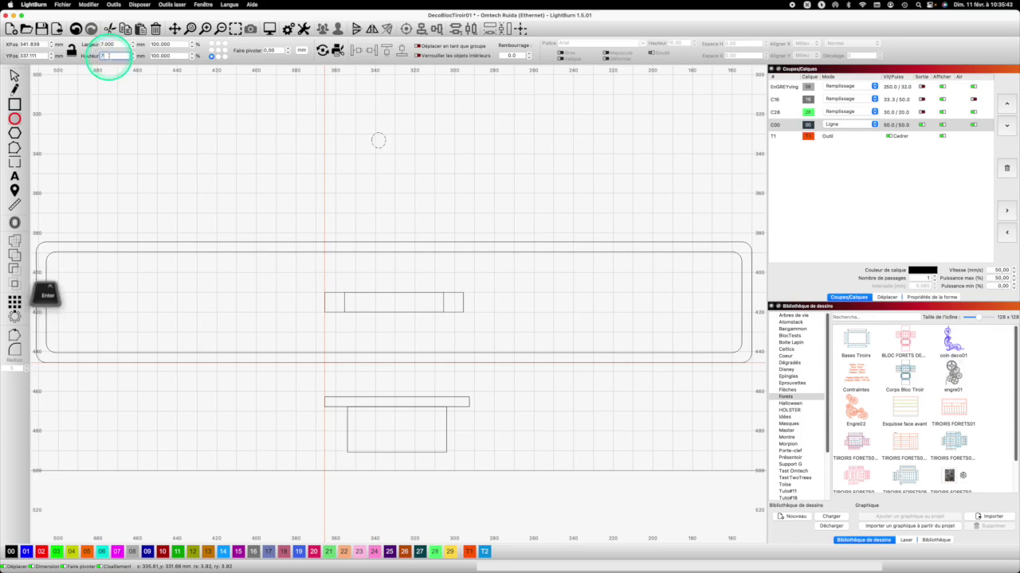
key("Return")
Create a grid array of the 7 mm circle with 2 columns and 30 mm of horizontal spacing between edges.
scroll(396, 142, "down", 1)
left_click(390, 141)
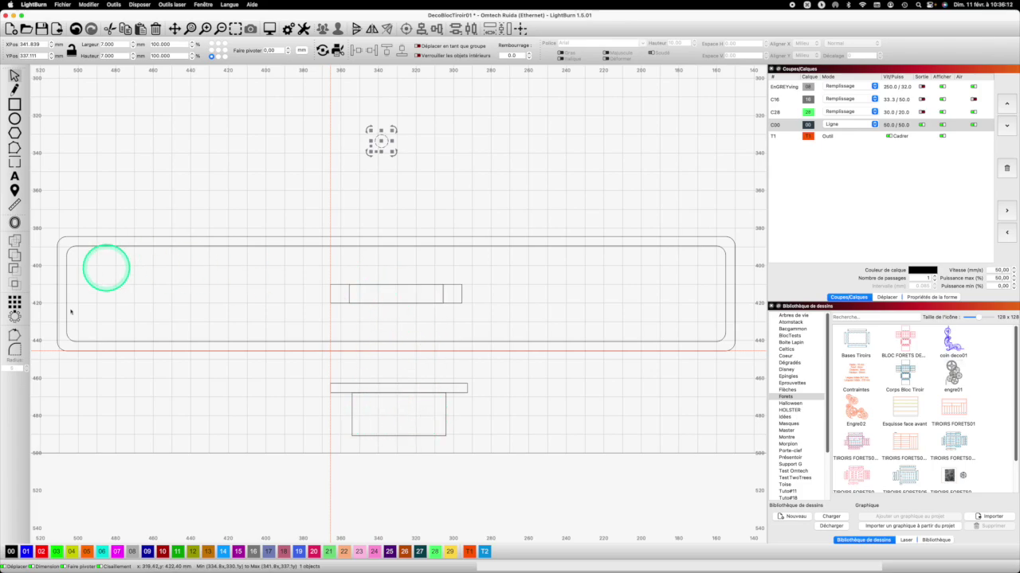
left_click(15, 303)
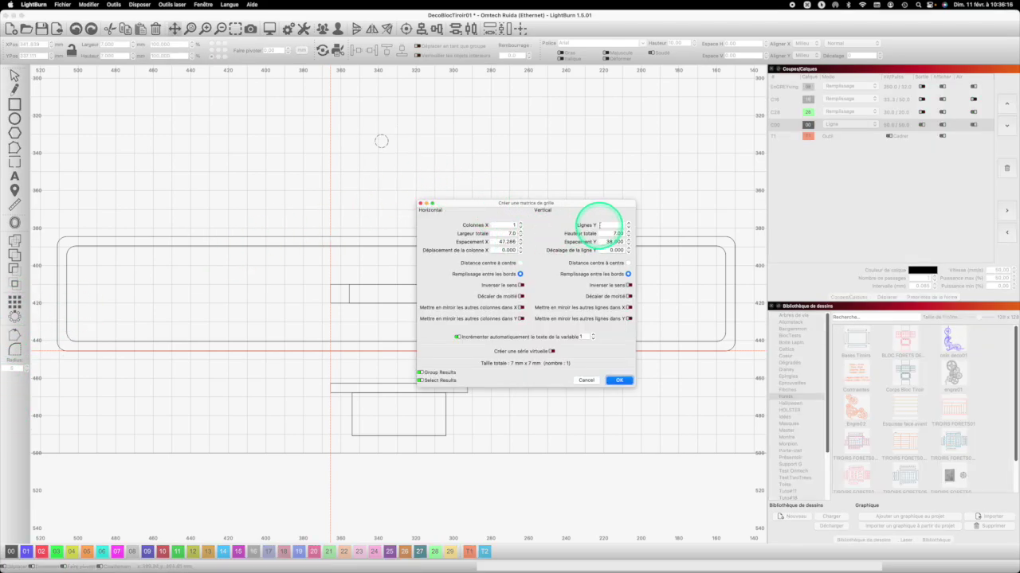
left_click(519, 225)
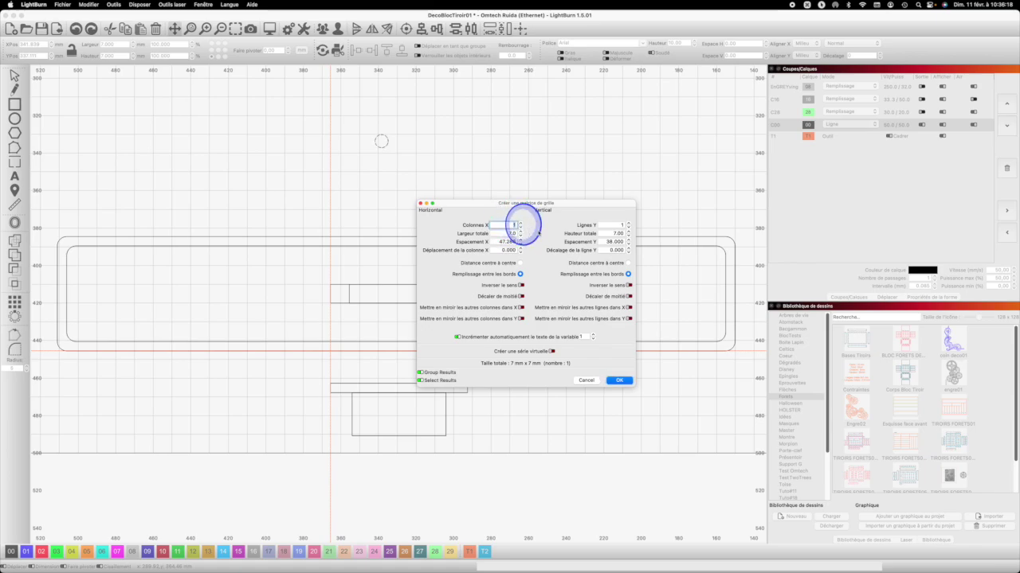
type("3")
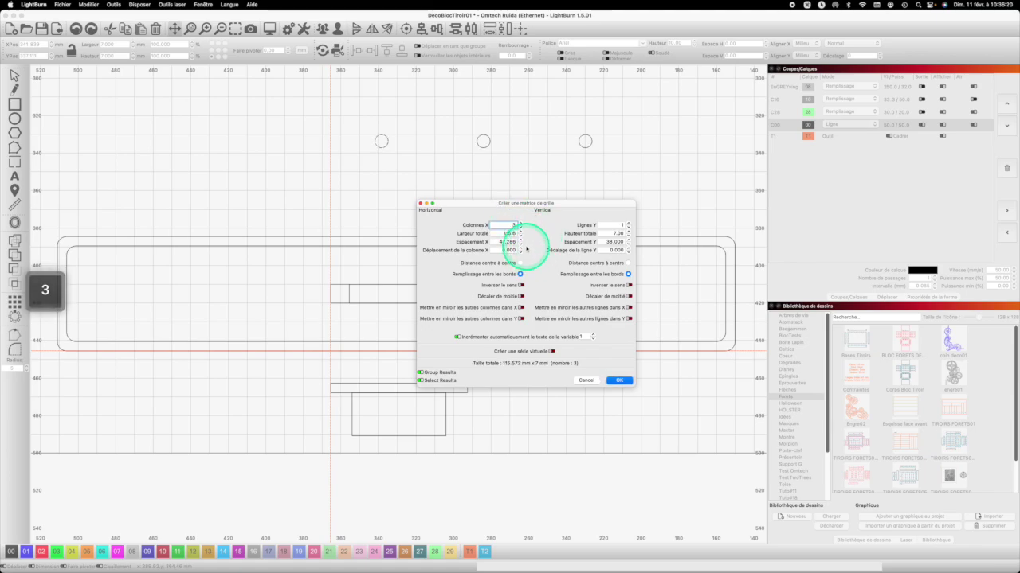
type("2")
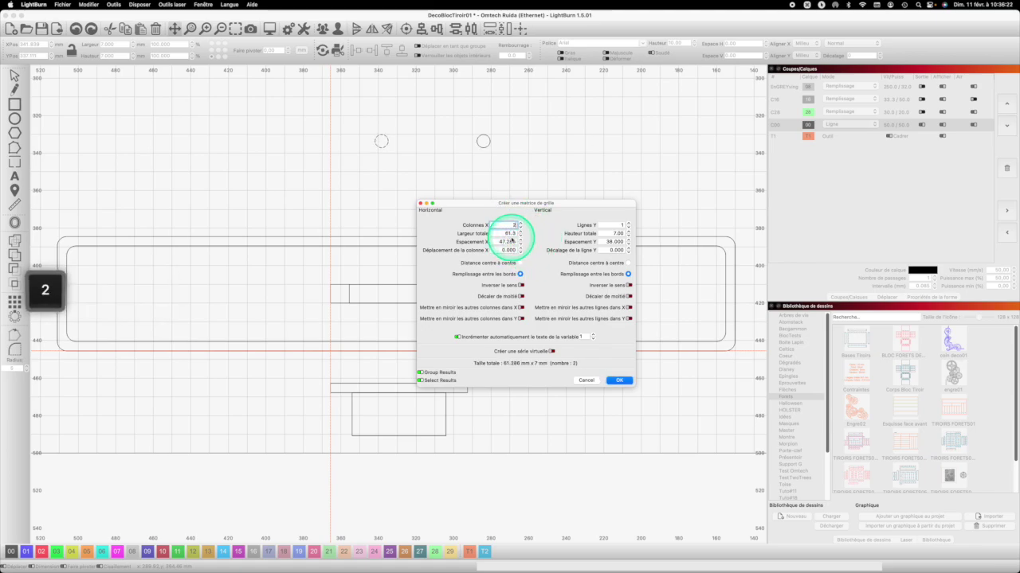
double_click(518, 241)
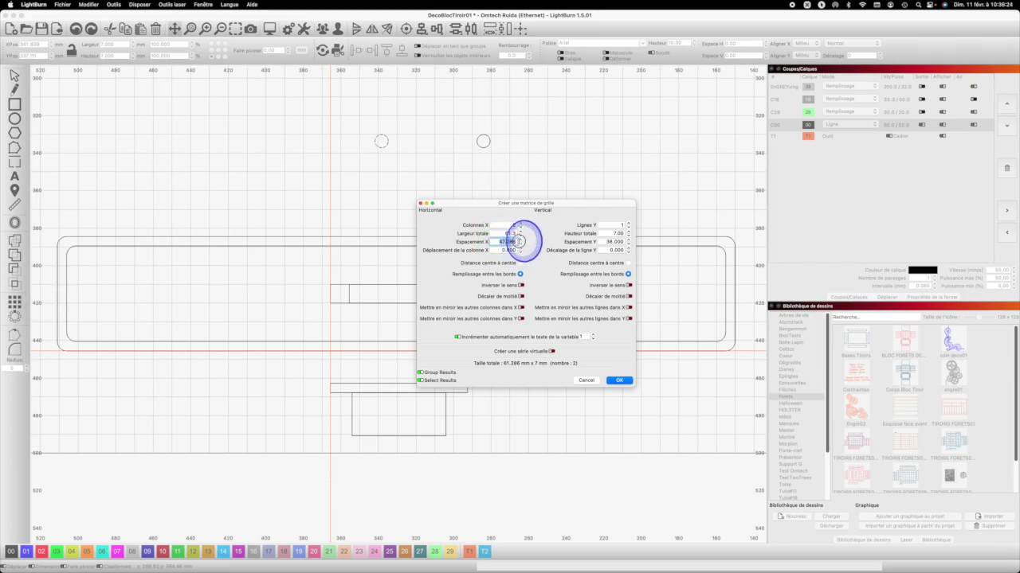
type("30")
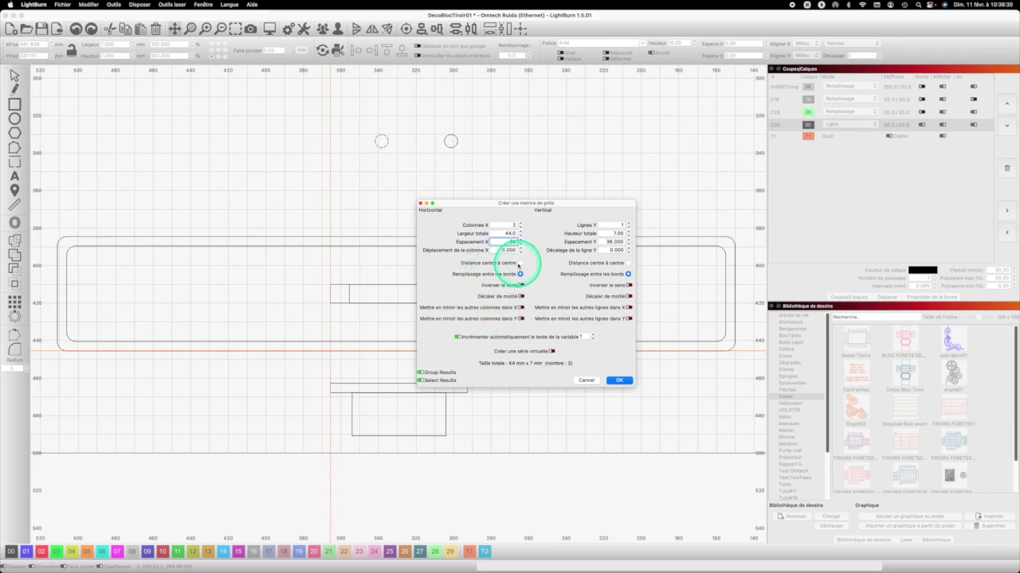
left_click(620, 380)
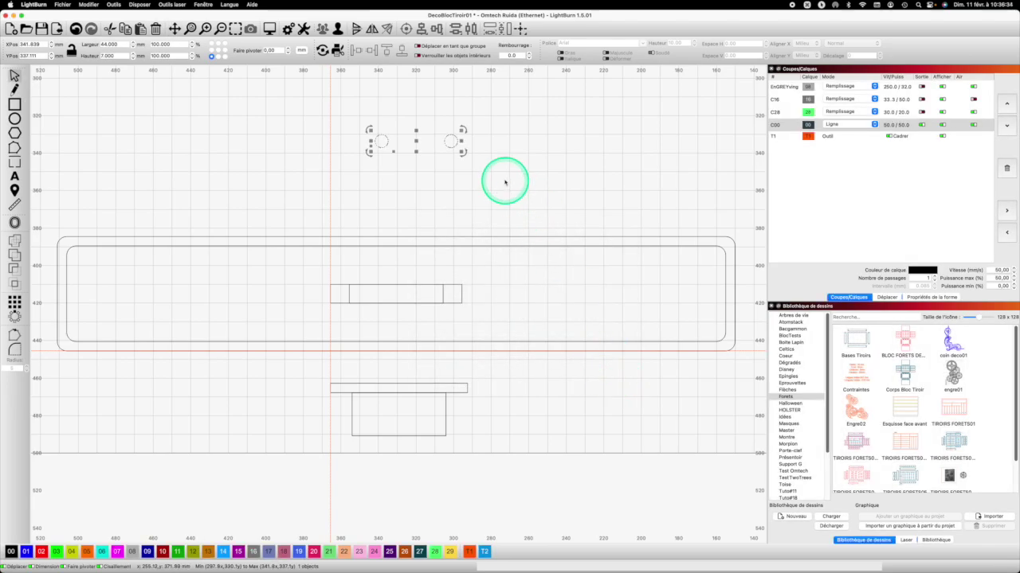
Draw a 37 × 7 mm rectangle joining the two circles, from the top of one to the bottom of the other.
left_click(381, 158)
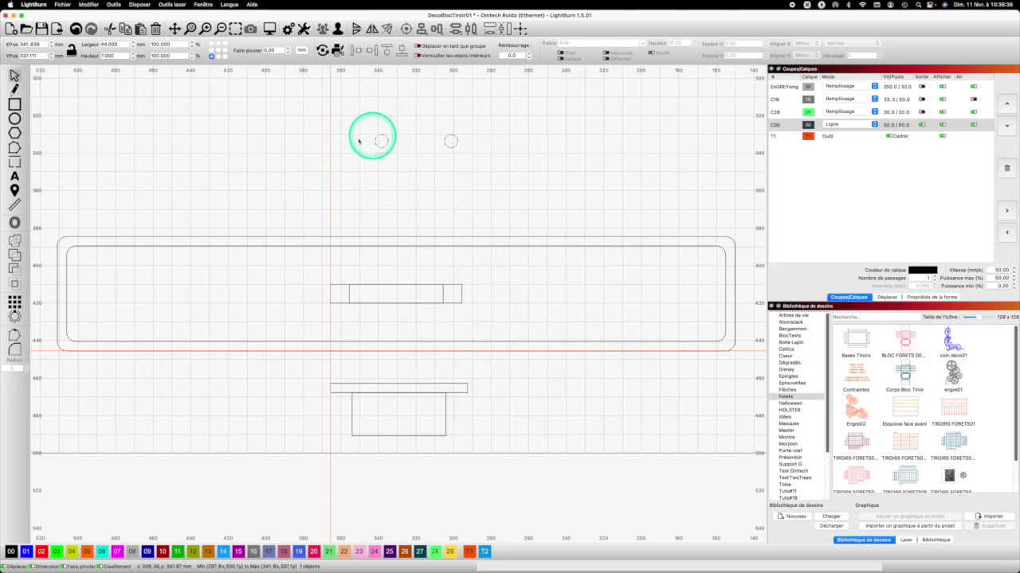
left_click(14, 104)
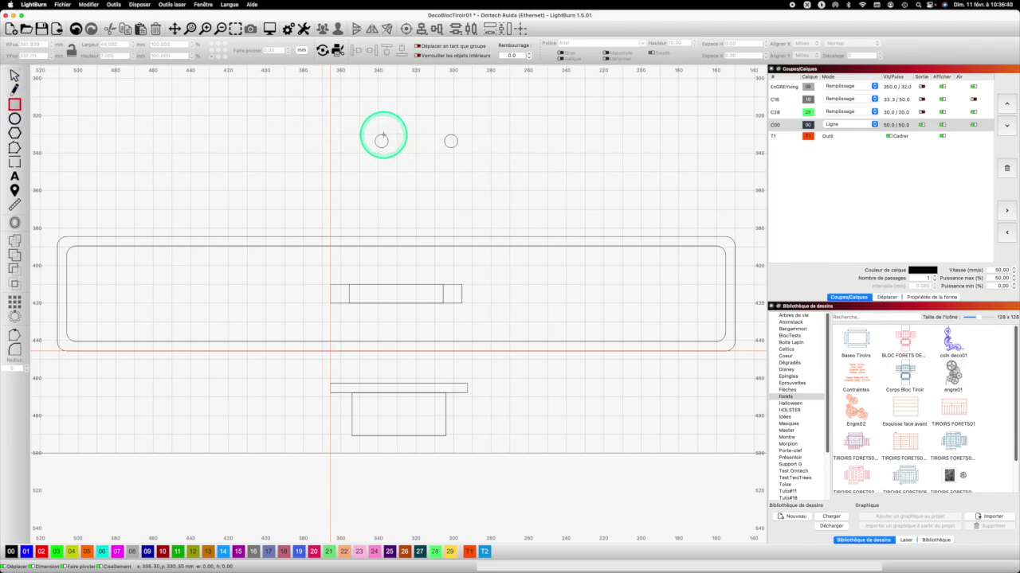
left_click_drag(382, 136, 448, 137)
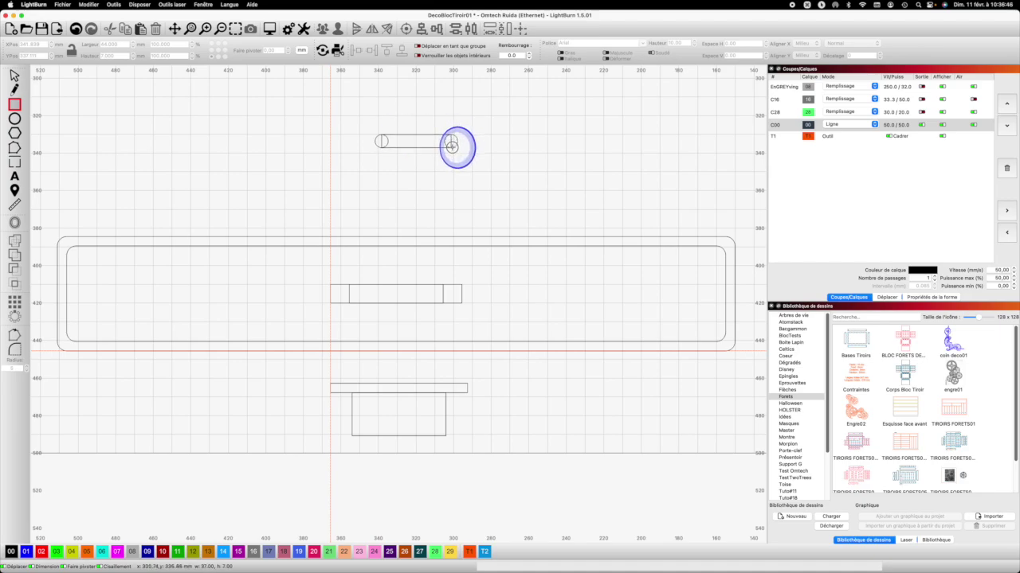
left_click_drag(451, 146, 453, 147)
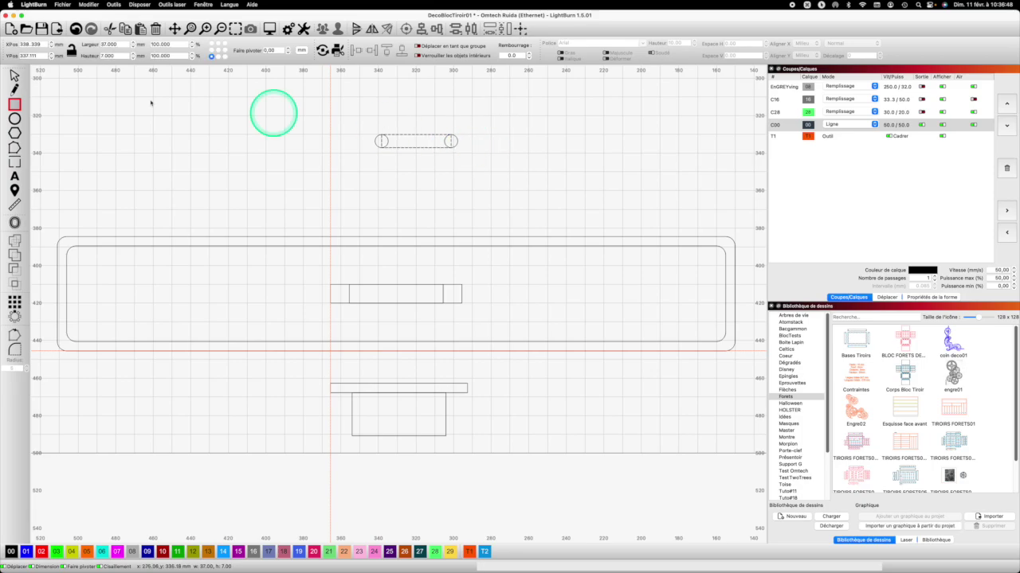
Unite the two circles and the joining rectangle into one rounded slot and move it inside the 50 × 23 mm tab.
left_click(14, 75)
left_click_drag(478, 157, 358, 134)
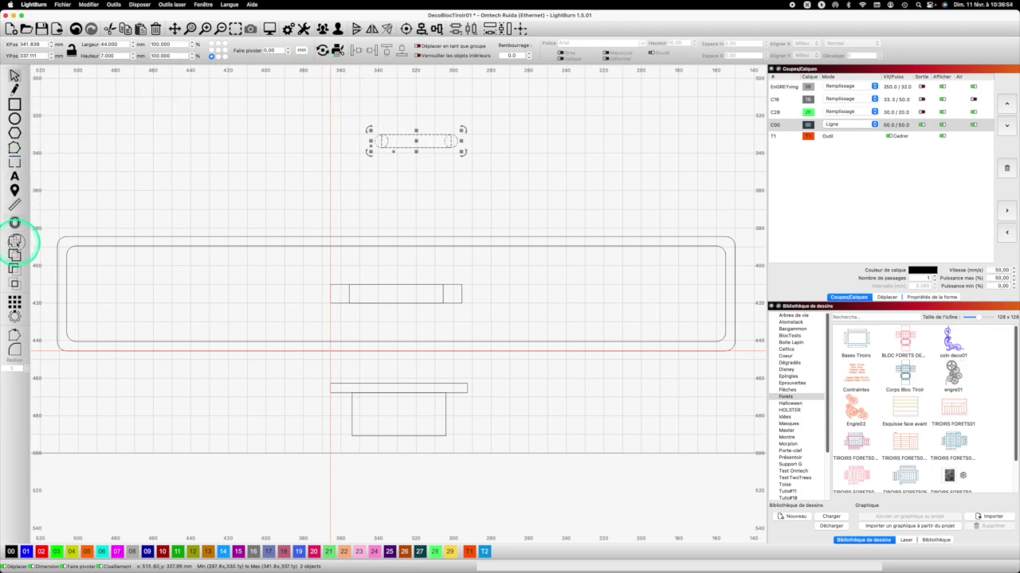
left_click(15, 241)
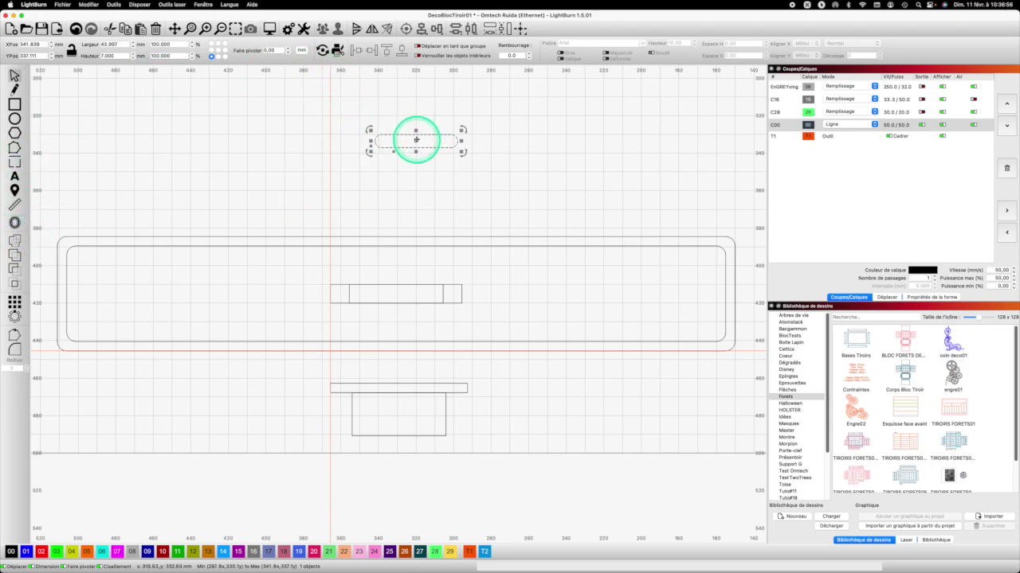
left_click_drag(416, 139, 403, 414)
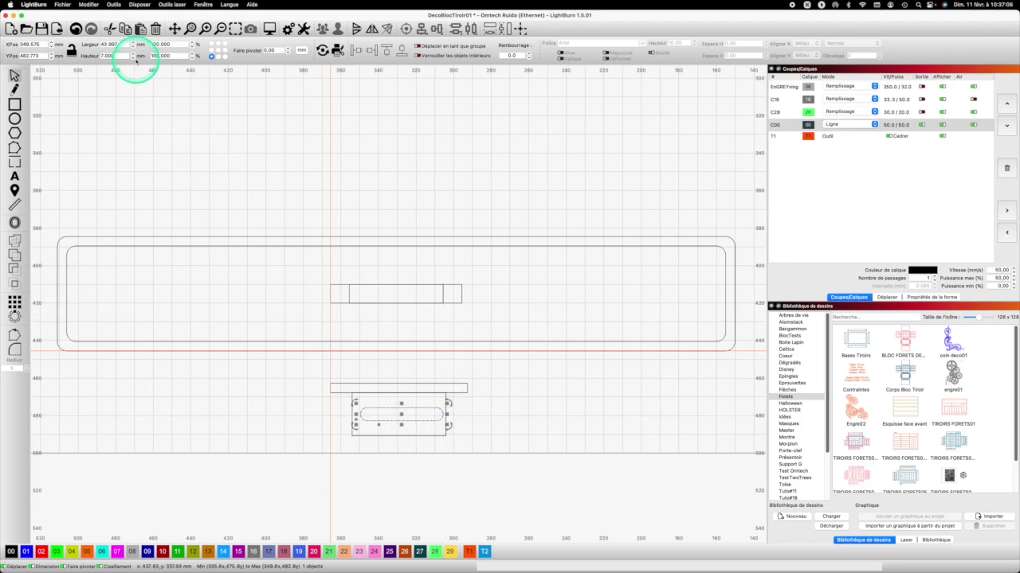
Set the rounded slot's width to 30 mm.
left_click(103, 45)
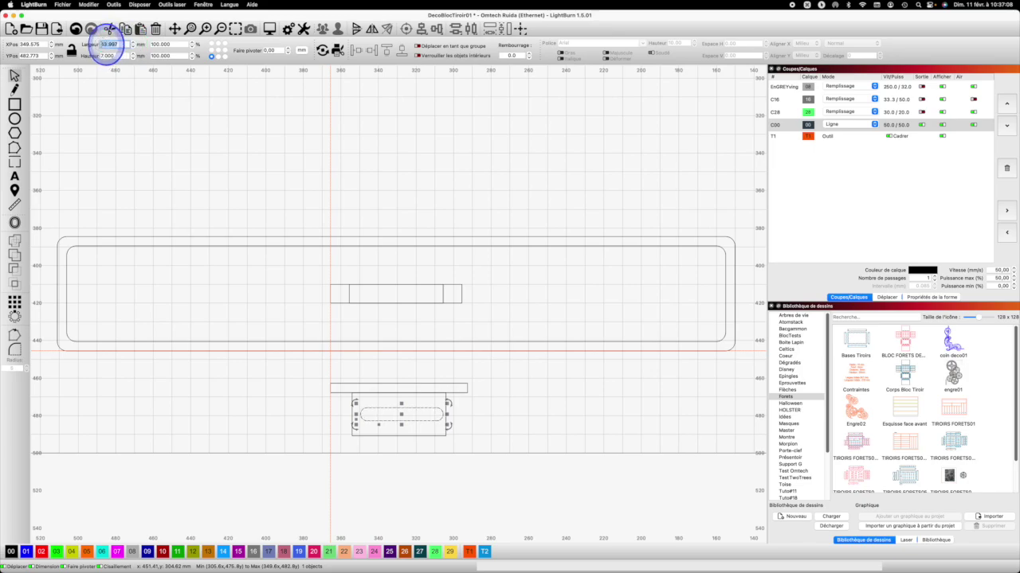
type("30")
key("Return")
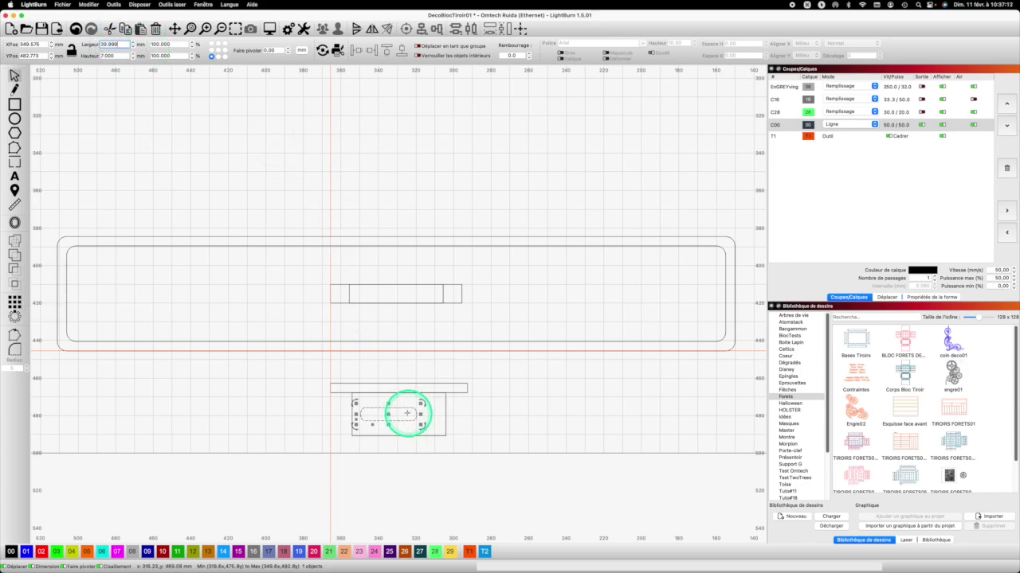
Move the rounded slot so its centre snaps to the centre of the tab rectangle, and deselect it.
key("Caps_Lock")
left_click_drag(388, 415, 405, 415)
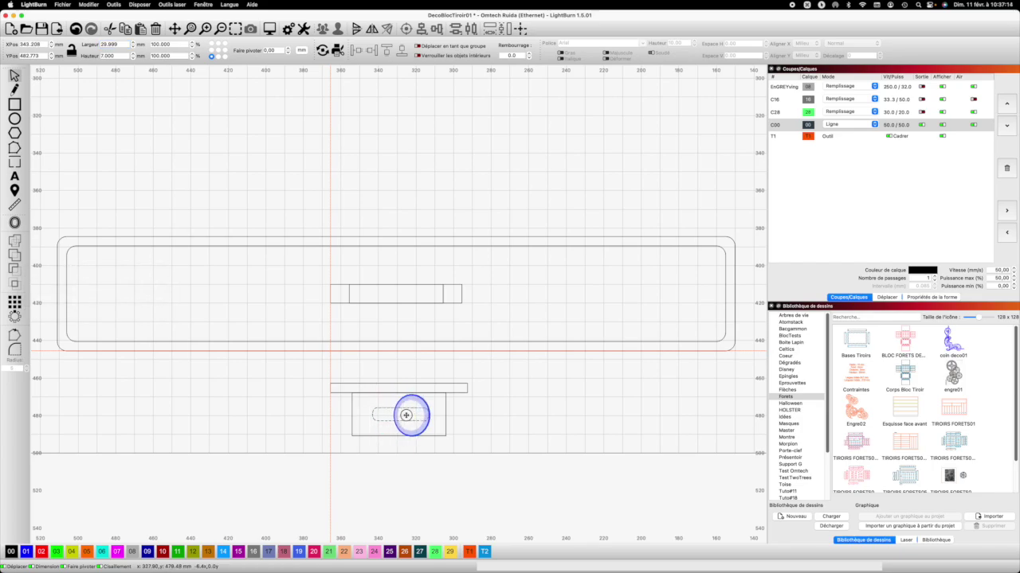
key("alt")
left_click_drag(396, 414, 401, 414)
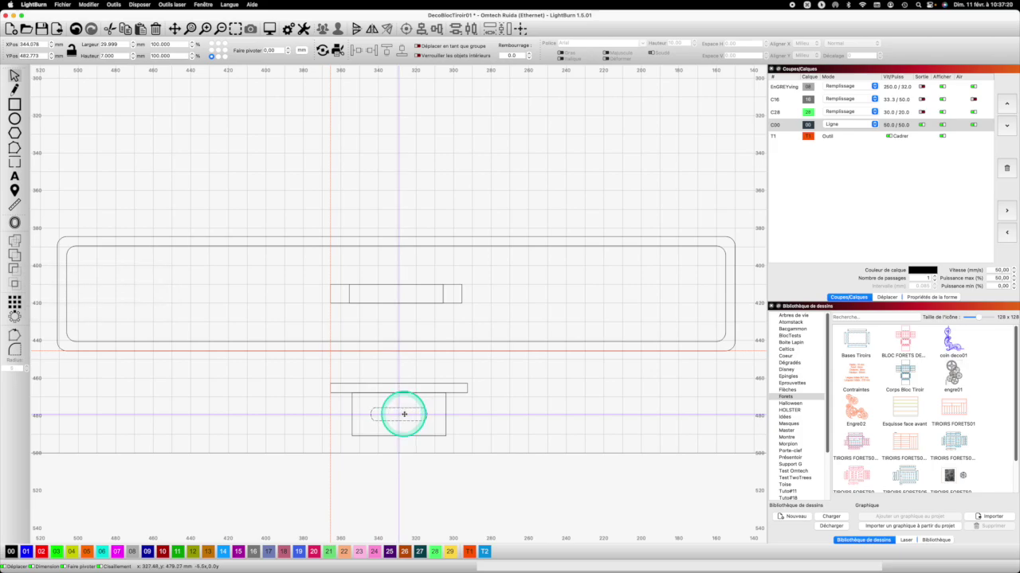
left_click_drag(404, 414, 407, 417)
key("Caps_Lock")
left_click(446, 423)
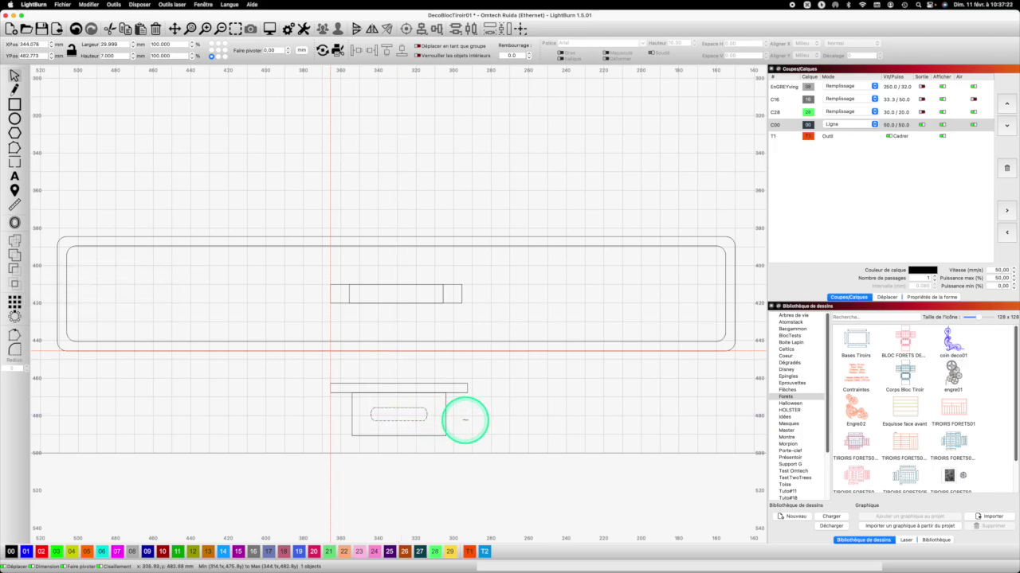
left_click(430, 430)
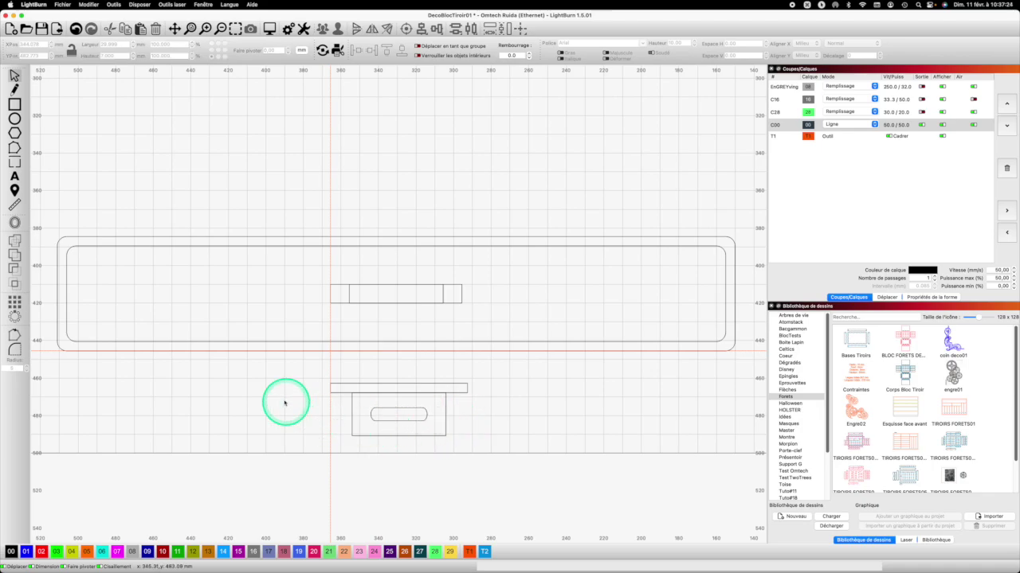
Round the tab rectangle's two lower corners with a 10 mm radius.
left_click(15, 348)
left_click(26, 370)
double_click(11, 368)
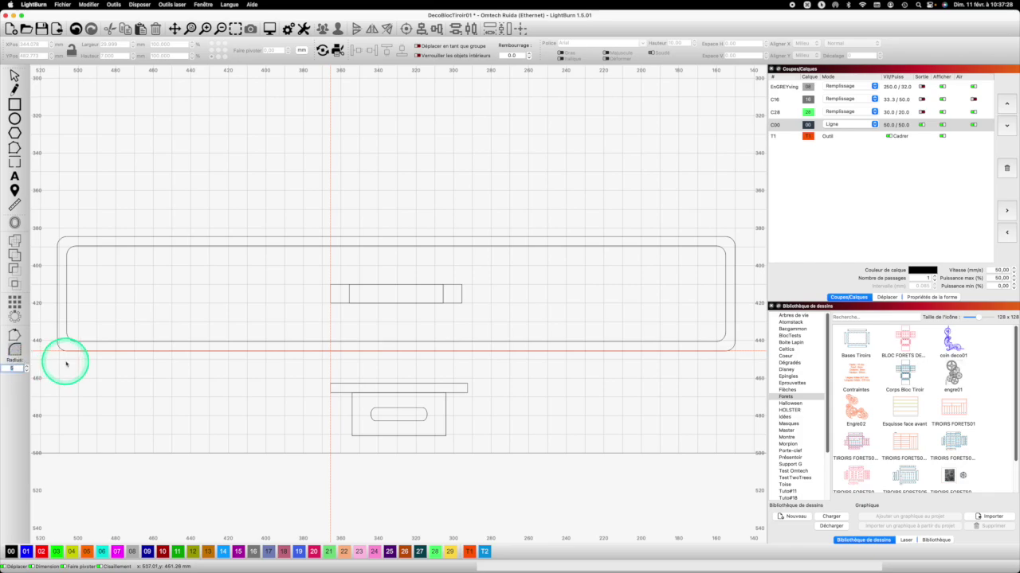
type("10")
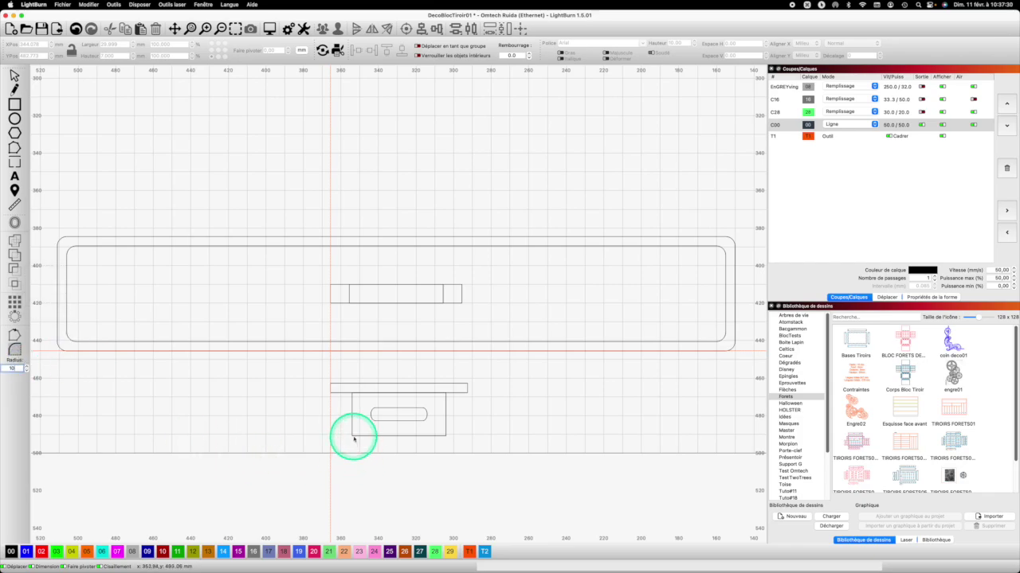
left_click(352, 436)
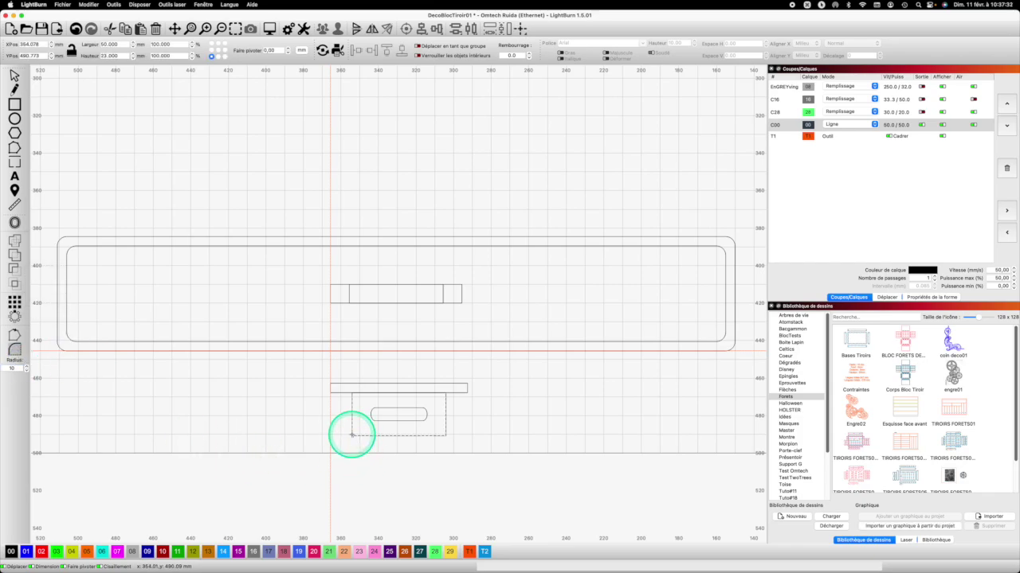
left_click(352, 435)
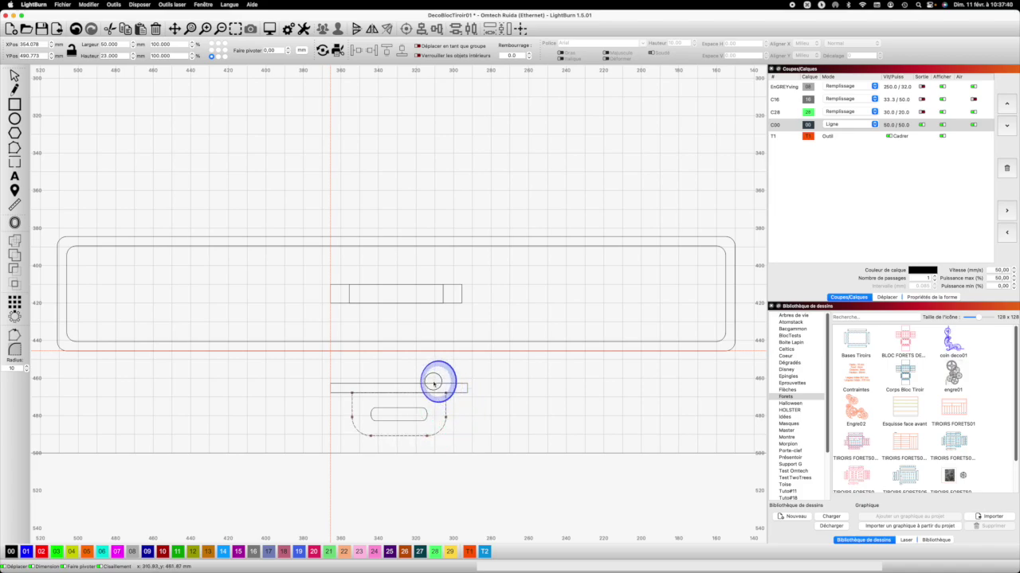
Unite the rounded tab with the 73 mm bar above it into a single outline.
left_click(453, 407)
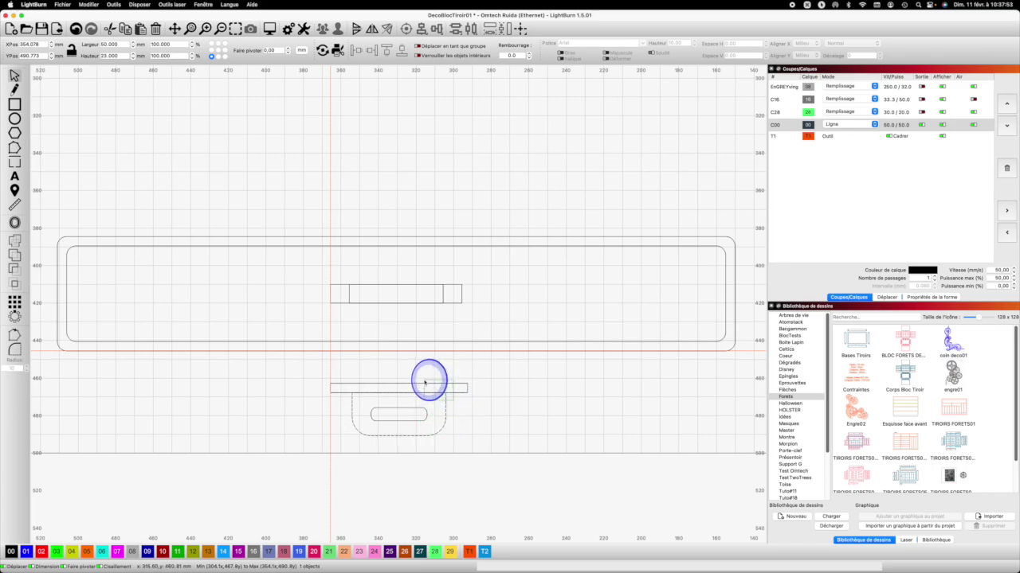
left_click(458, 384, "shift")
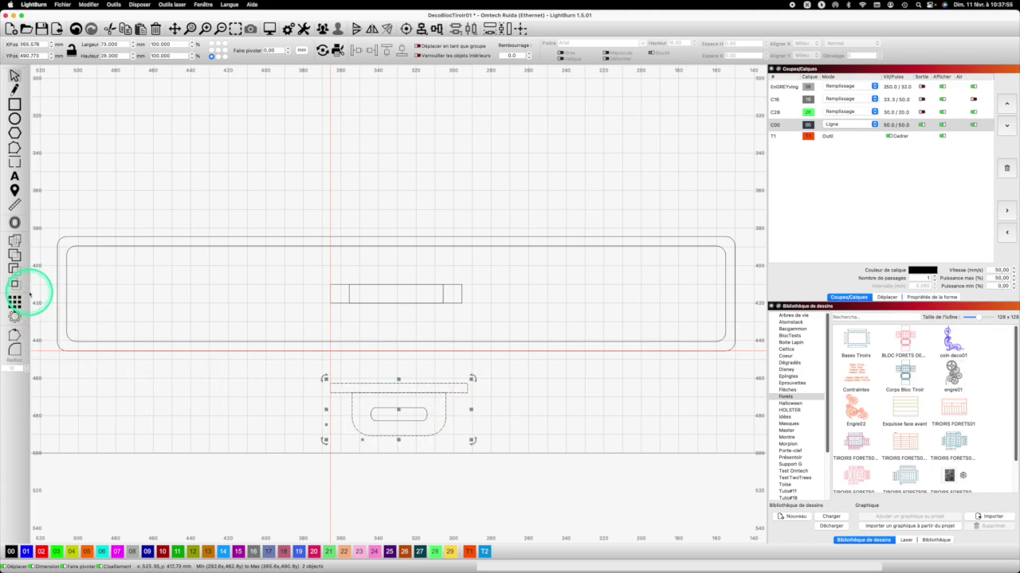
left_click(14, 240)
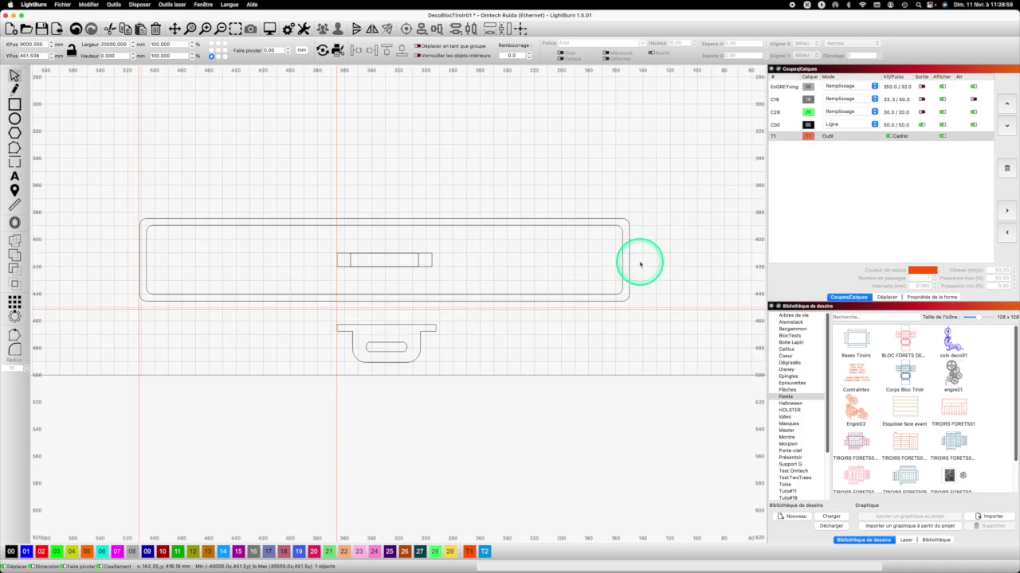
Array the slotted frame vertically into 2 rows with 2 mm spacing between edges, and deselect the result.
left_click_drag(643, 265, 373, 245)
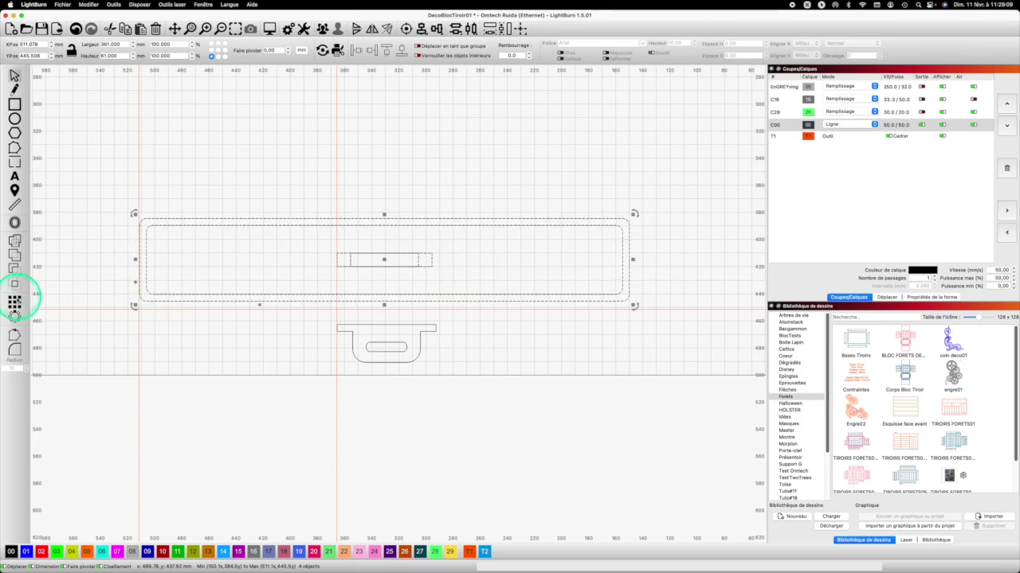
left_click(18, 302)
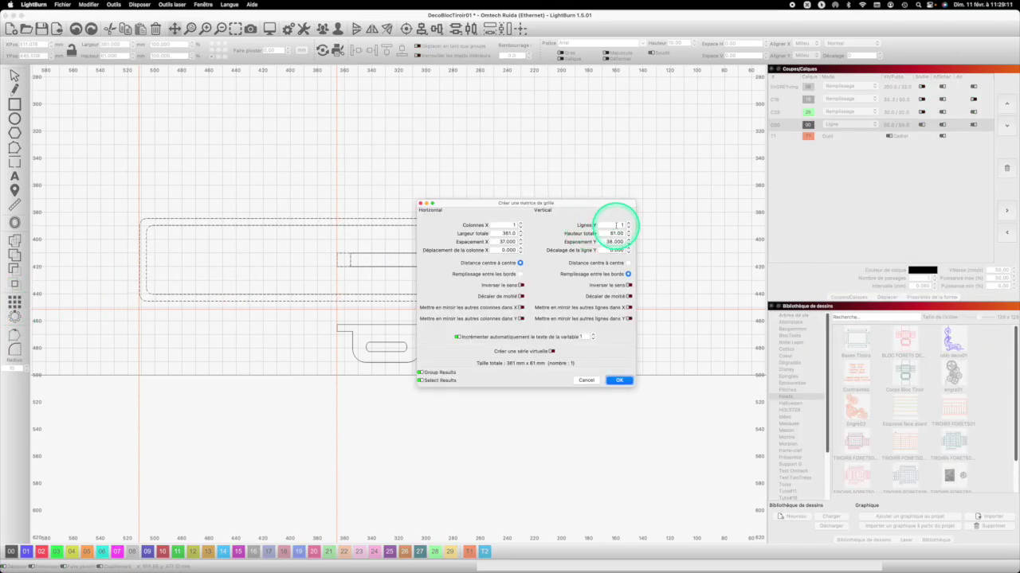
double_click(621, 225)
type("2")
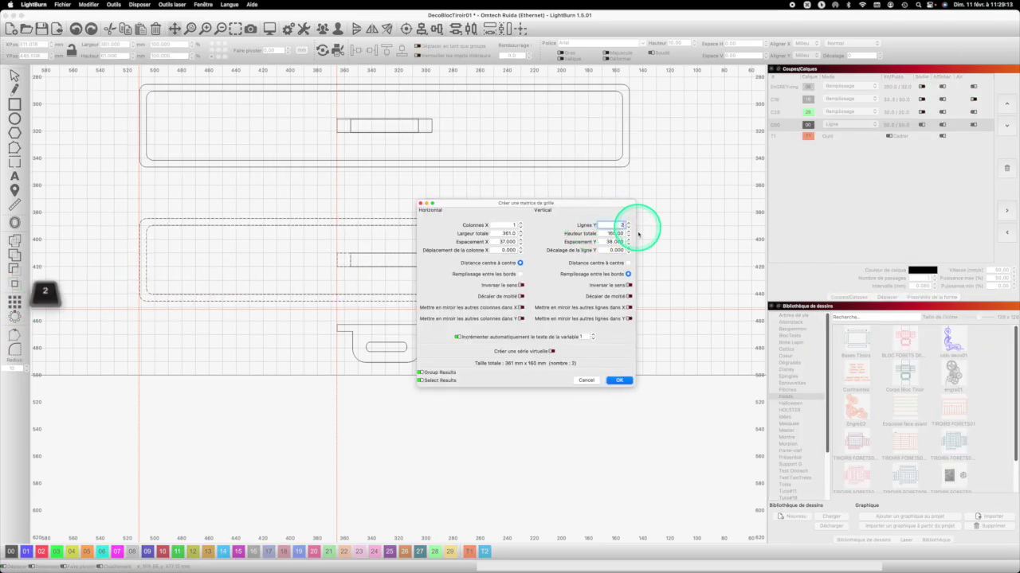
left_click_drag(603, 242, 642, 241)
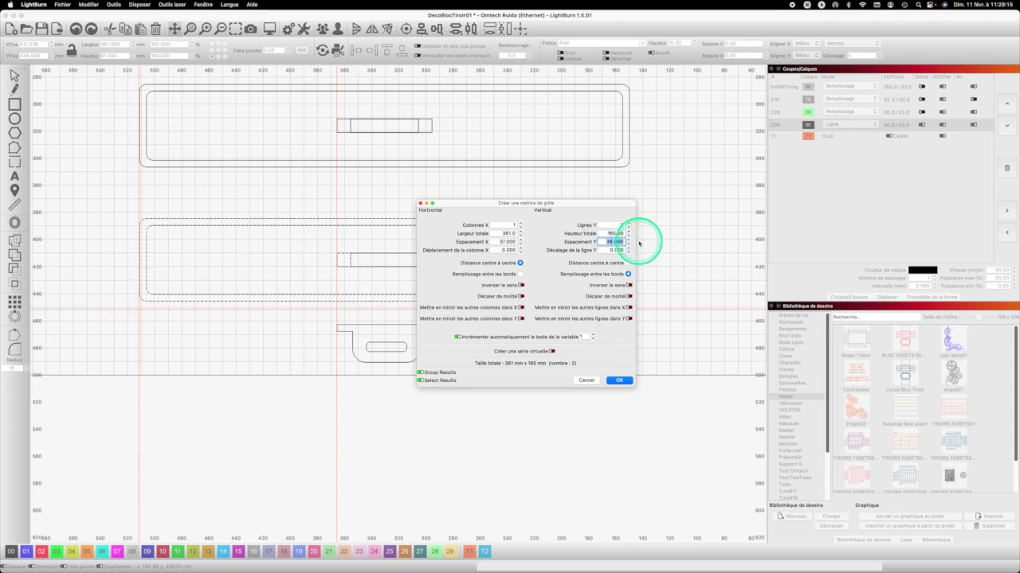
type("2")
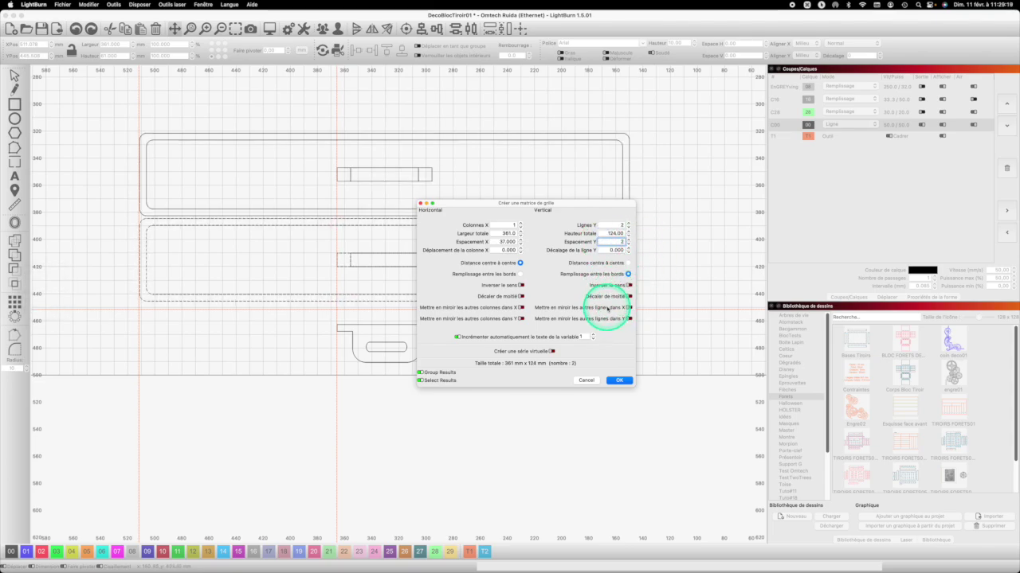
left_click(627, 381)
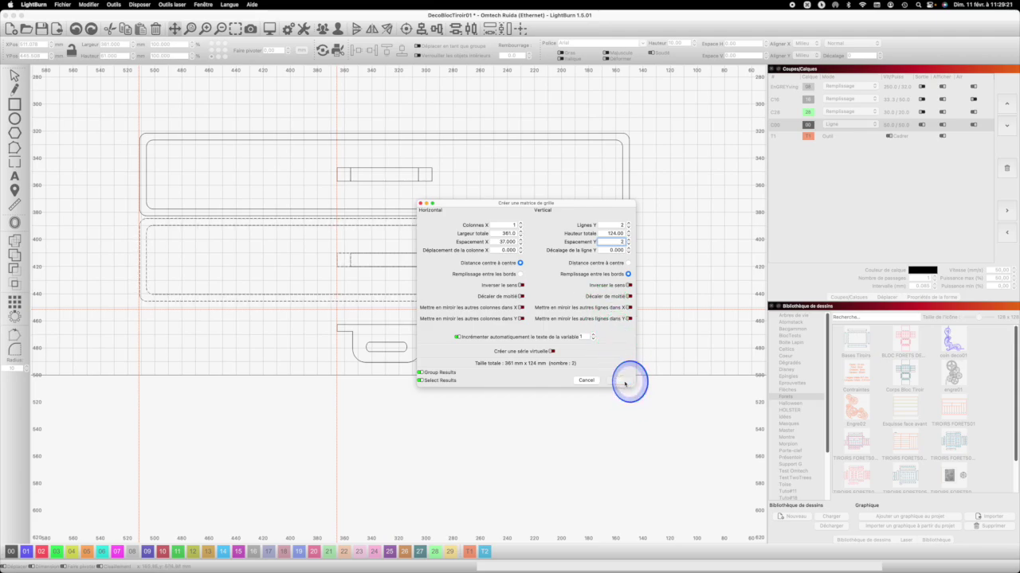
left_click(676, 217)
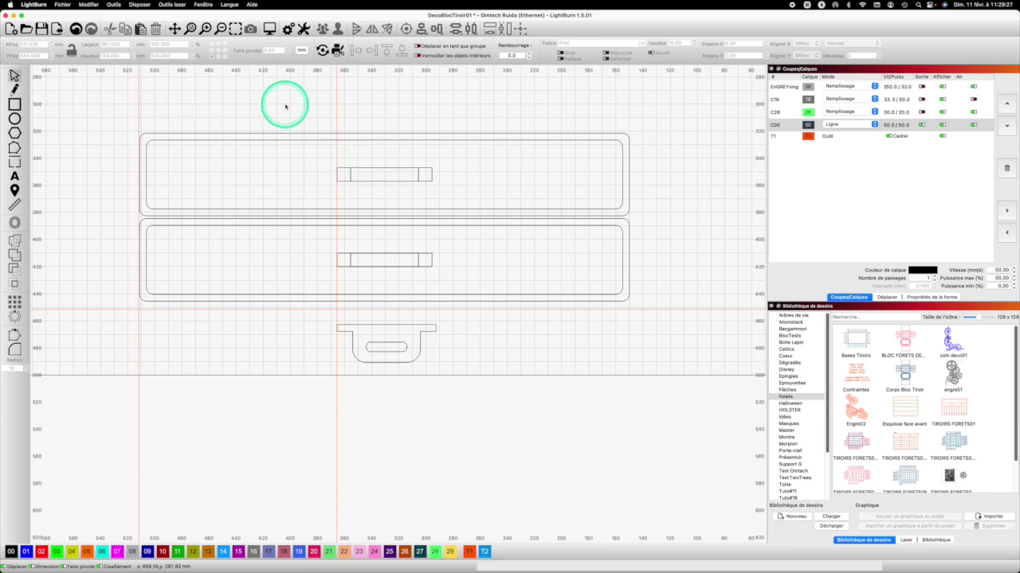
Add a horizontal guide line along the upper edge of the top frame and select it.
scroll(380, 149, "down", 3)
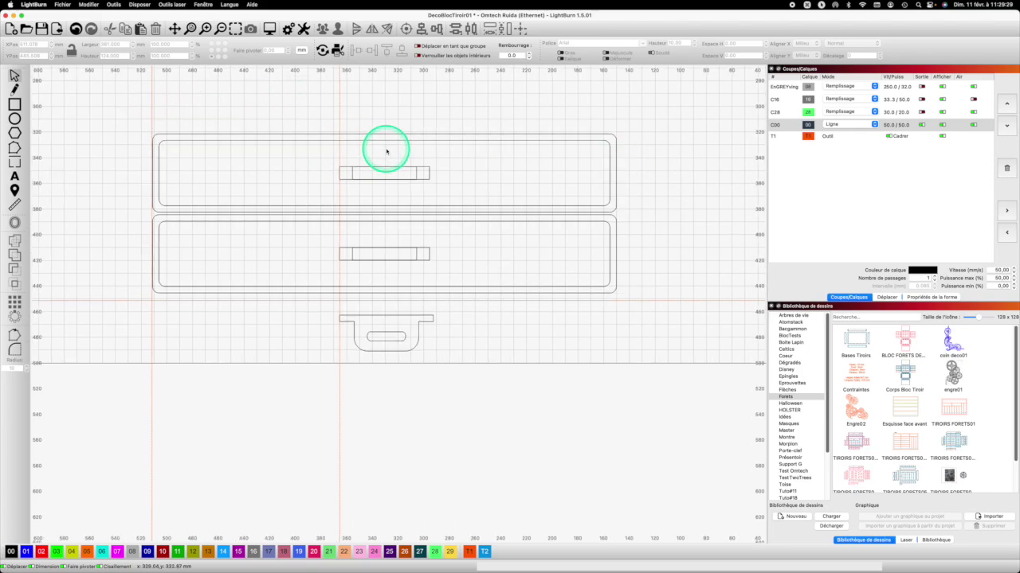
scroll(387, 154, "down", 2)
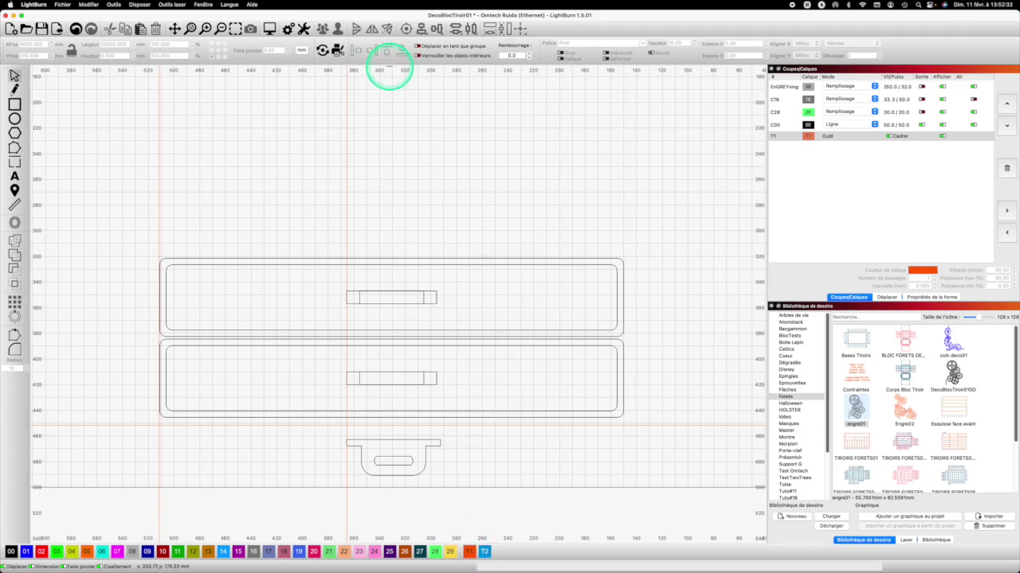
left_click(391, 68)
left_click_drag(390, 68, 388, 254)
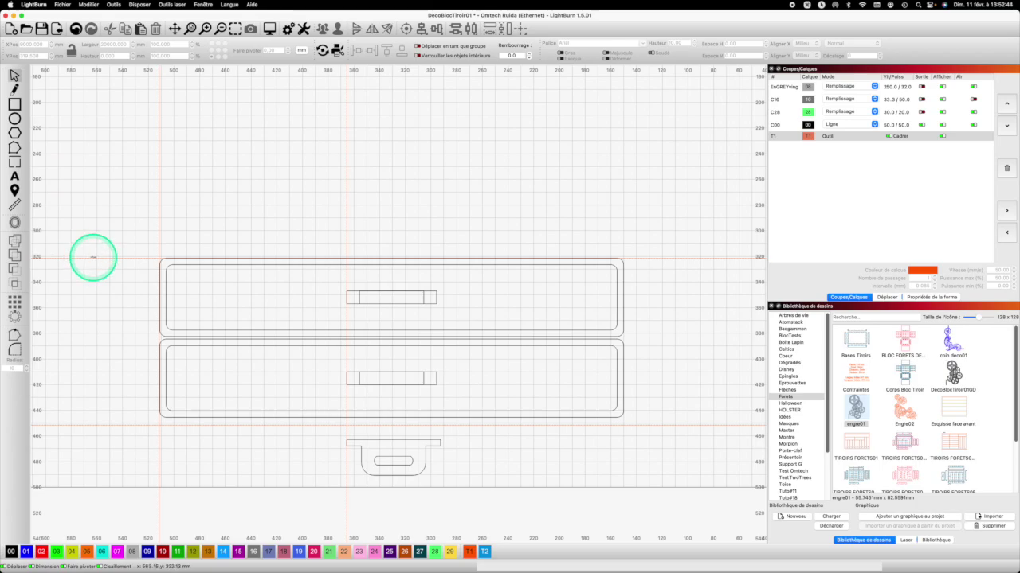
left_click(105, 258)
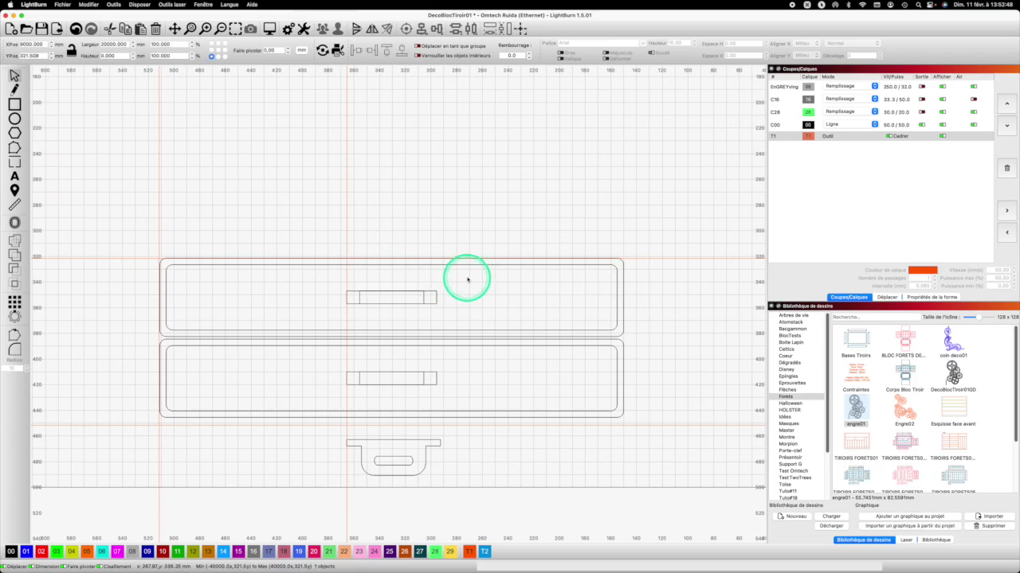
Move the new horizontal guide to 2 mm above the top frame, at Y position 319.508 mm.
scroll(434, 248, "down", 3)
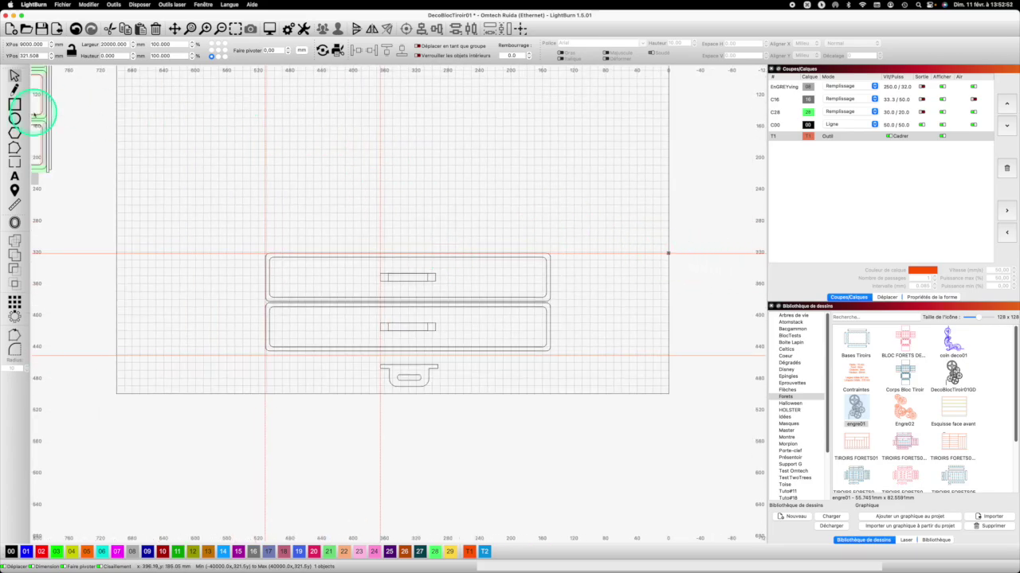
double_click(44, 55)
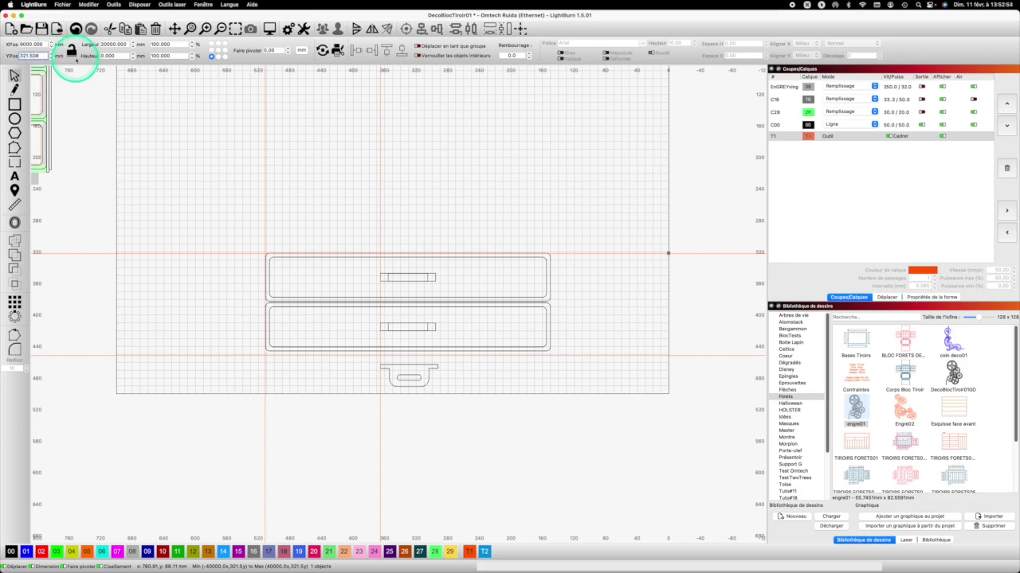
type("+2")
key("Return")
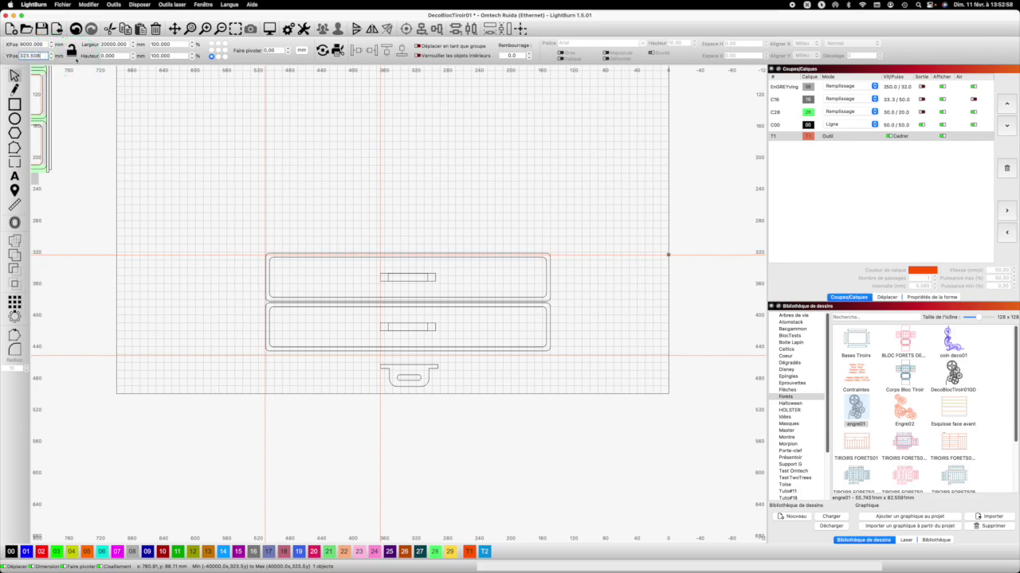
type("-4")
key("Return")
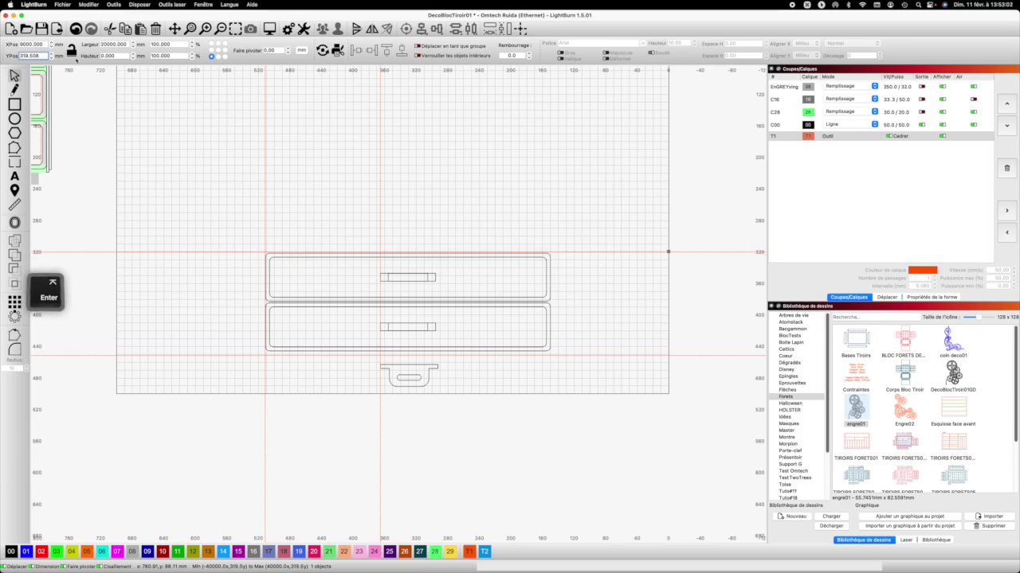
left_click(77, 155)
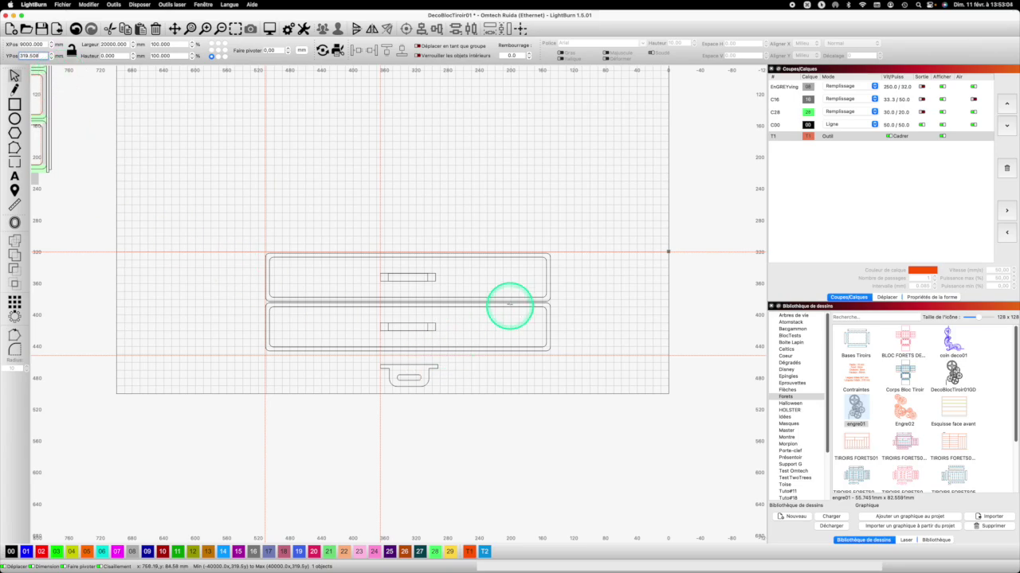
scroll(510, 293, "down", 4)
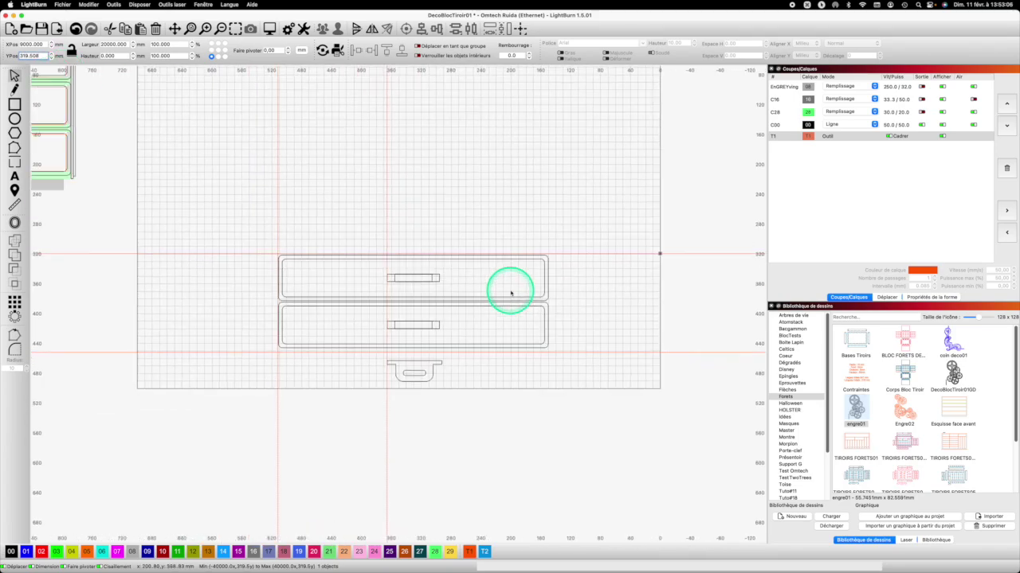
scroll(511, 293, "up", 5)
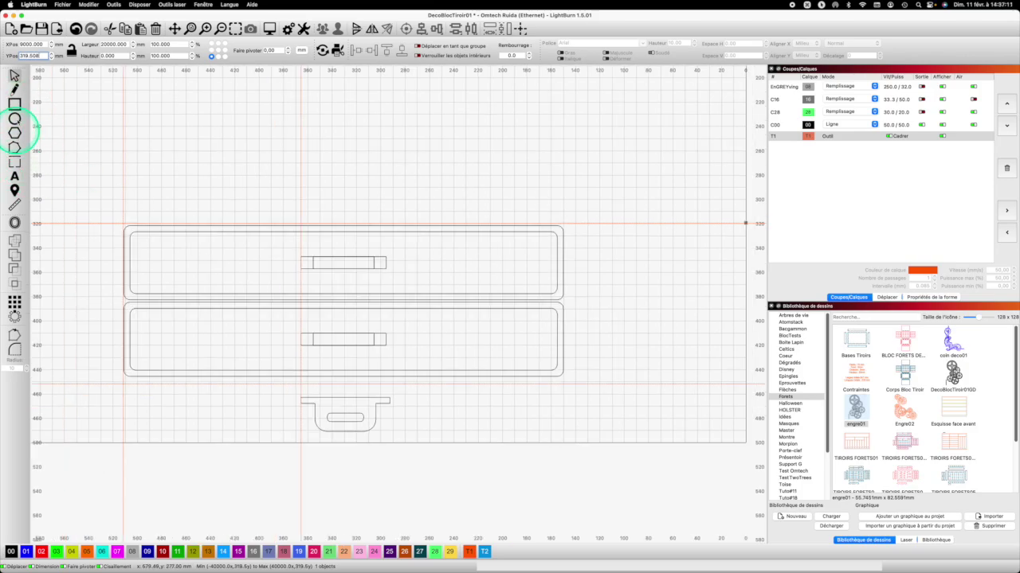
Draw a rectangle on layer 00 starting where the guides cross above the top frame, and size it to 361 mm wide by 46 mm high.
left_click(14, 104)
left_click_drag(123, 223, 569, 173)
left_click(11, 551)
left_click(112, 43)
type("360")
key("Return")
left_click(110, 56)
type("46")
key("Return")
Offset the 361 mm rectangle 5 mm inward and round the corners of both outlines with a 5 mm radius.
left_click(15, 222)
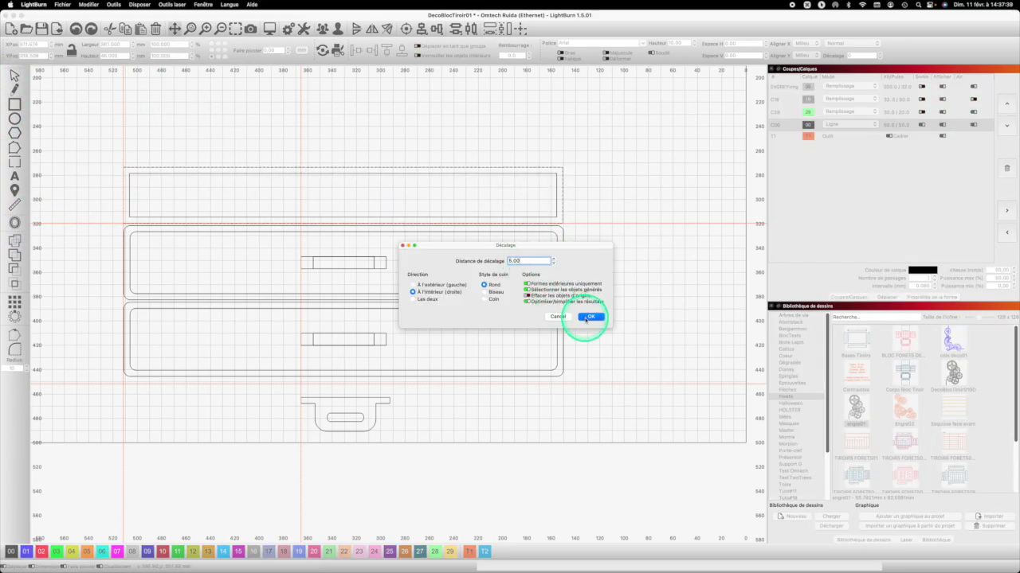
left_click(589, 317)
double_click(14, 368)
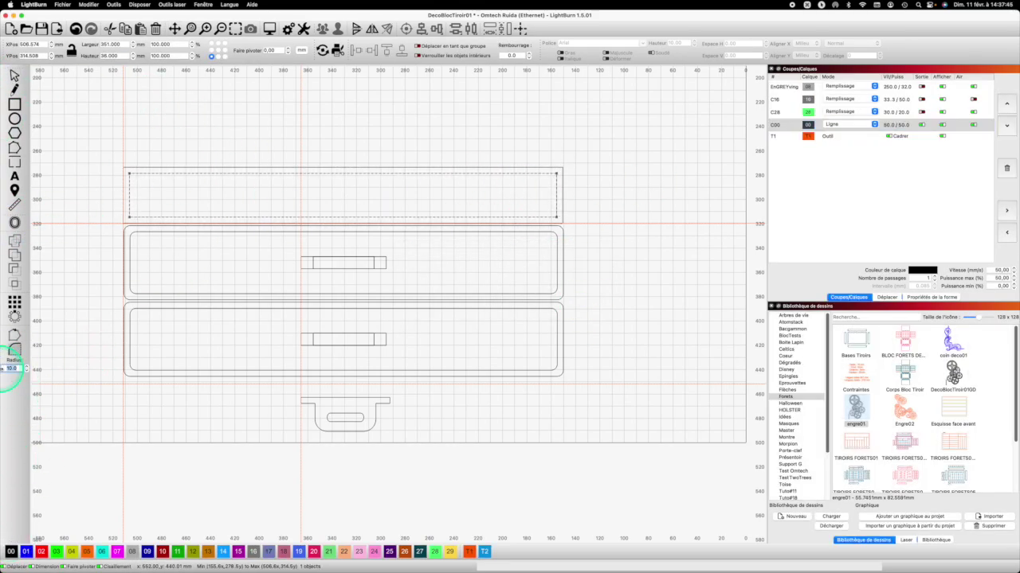
key("BackSpace")
type("8")
key("Return")
left_click(130, 196)
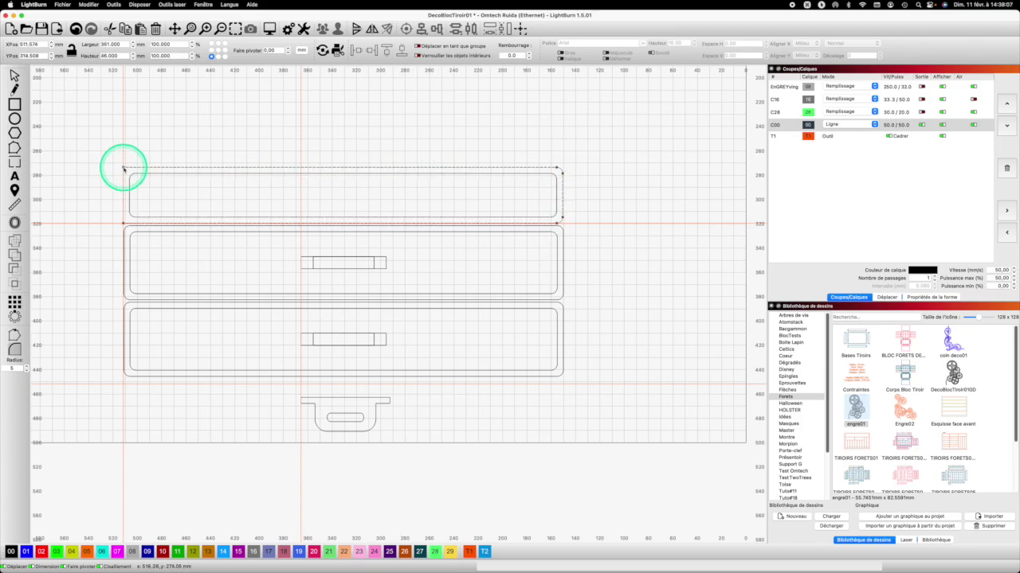
Copy the pair of slot rectangles from the ungrouped frame below and paste them at the centre of the new 46 mm high frame.
left_click(333, 254)
left_click(344, 254)
left_click(387, 257)
left_click(364, 257)
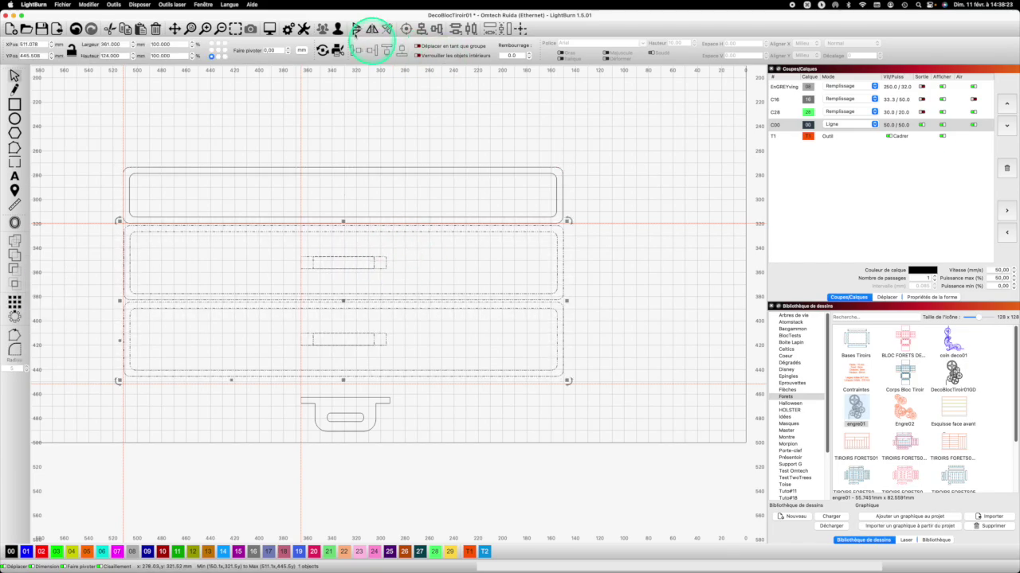
left_click(357, 257)
key("super+c")
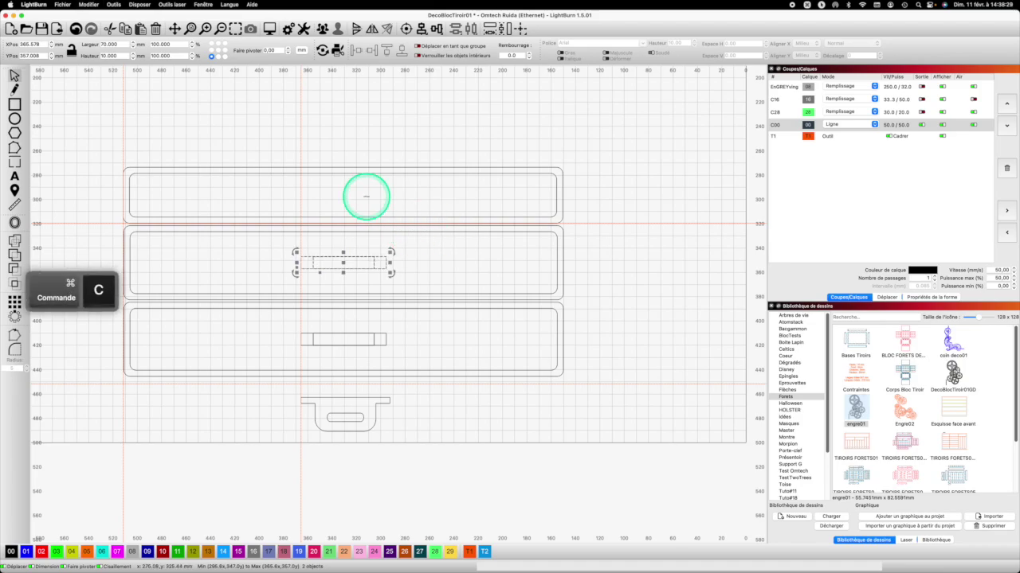
key("super+v")
left_click_drag(347, 194, 342, 196)
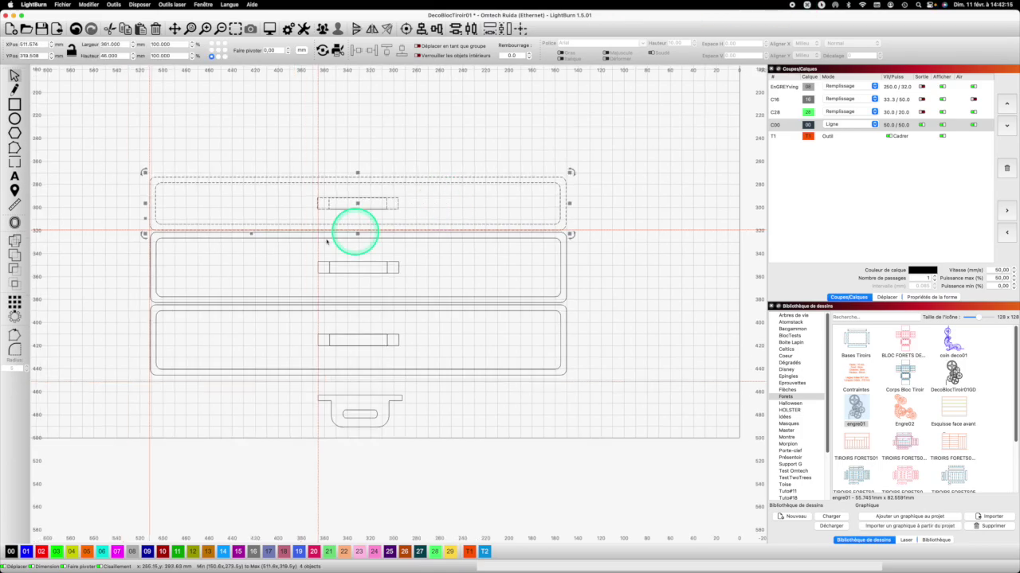
Array the 46 mm high slotted frame upward into 3 rows with 2 mm vertical spacing, and deselect the result.
left_click(14, 302)
left_click(614, 225)
type("3")
left_click(619, 380)
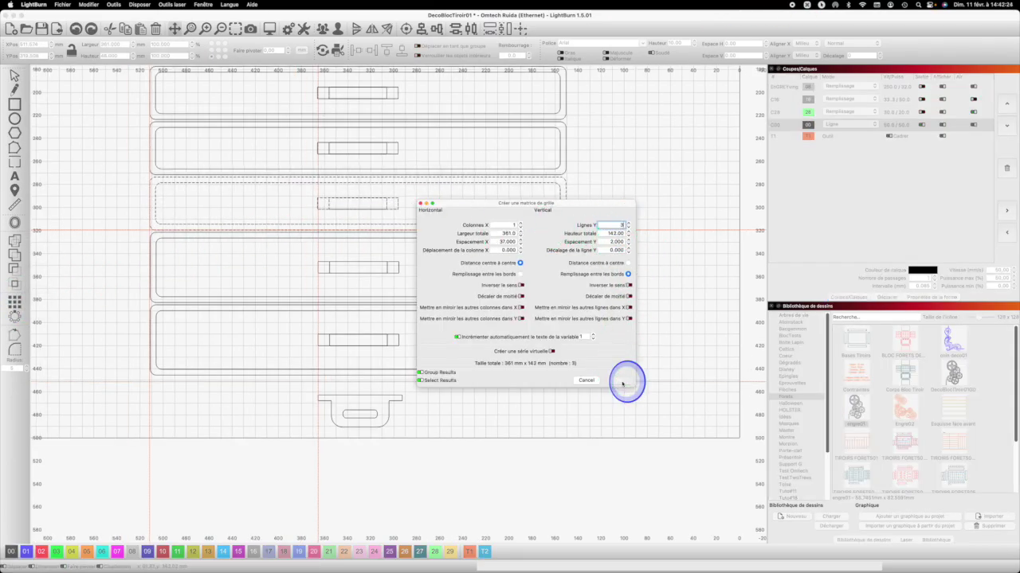
scroll(573, 236, "down", 2)
left_click(621, 144)
left_click(692, 206)
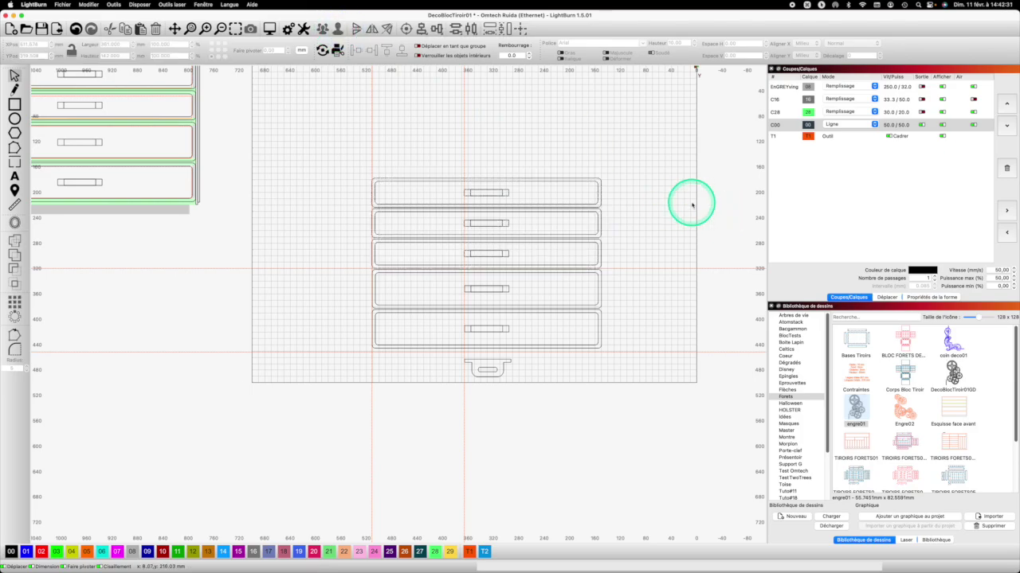
left_click(702, 217)
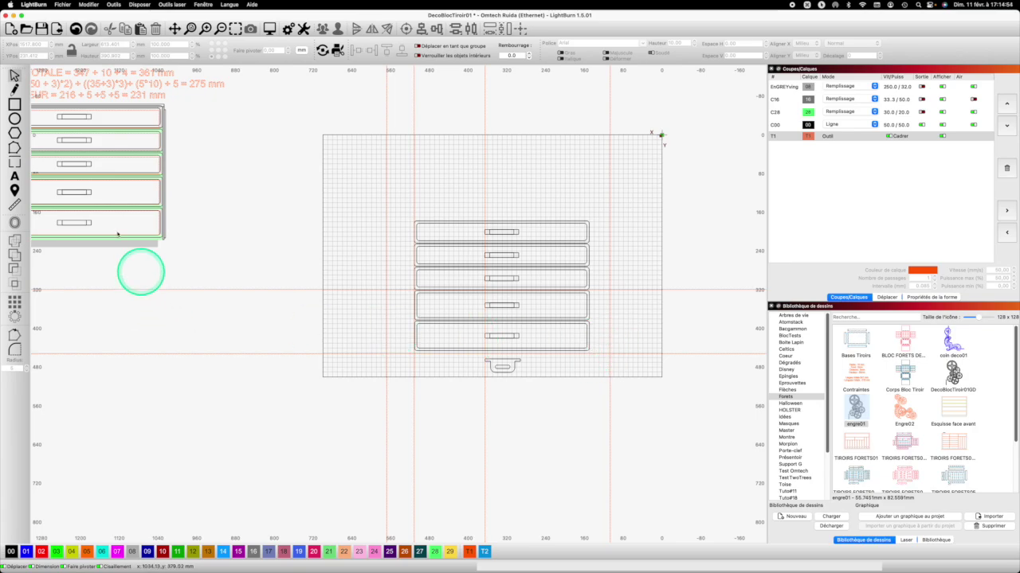
Draw a rectangle from the guide intersection right of the drawer frames and size it to 231 mm wide by 275 mm high.
left_click(15, 104)
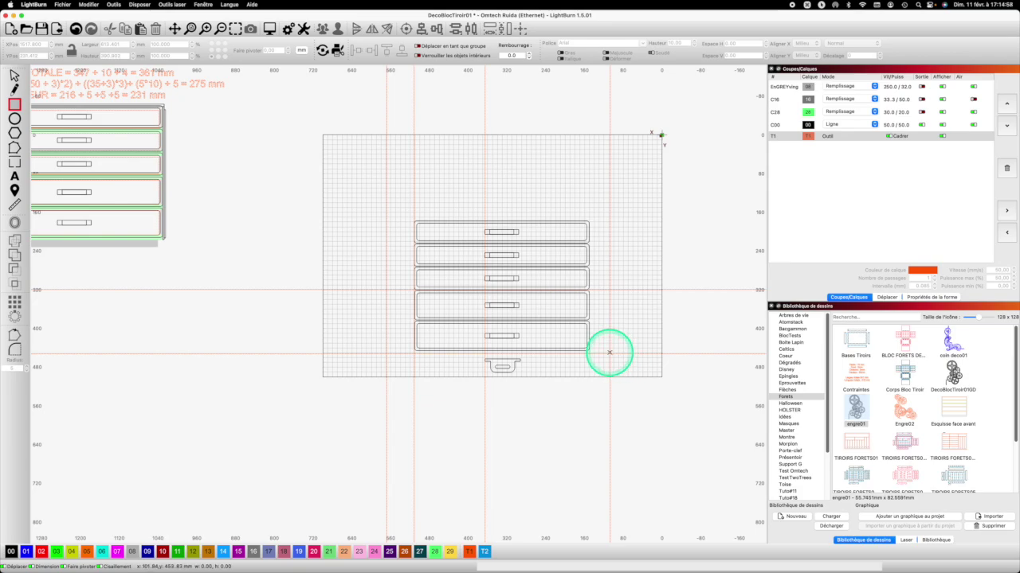
left_click_drag(609, 353, 714, 223)
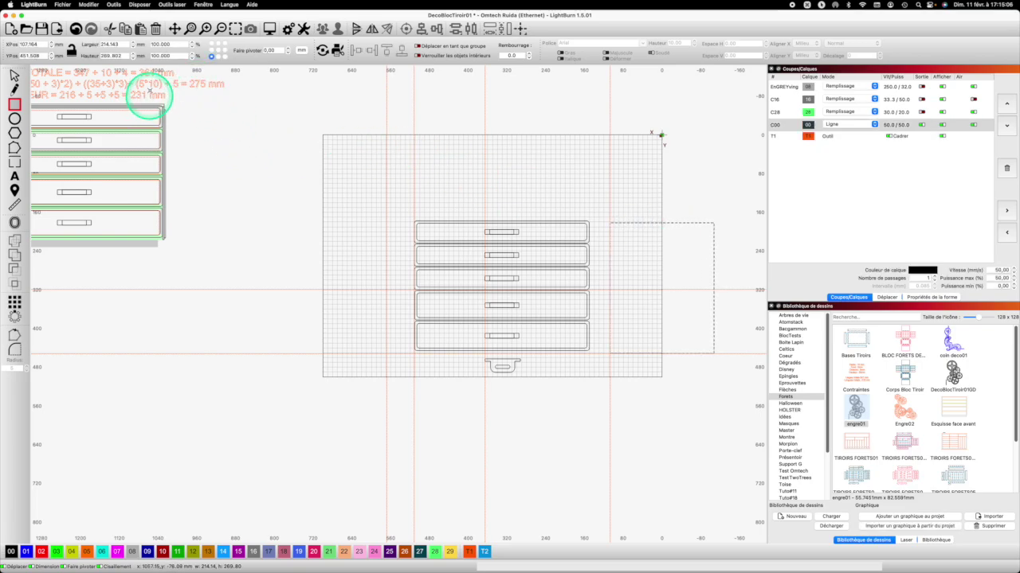
left_click_drag(122, 45, 91, 45)
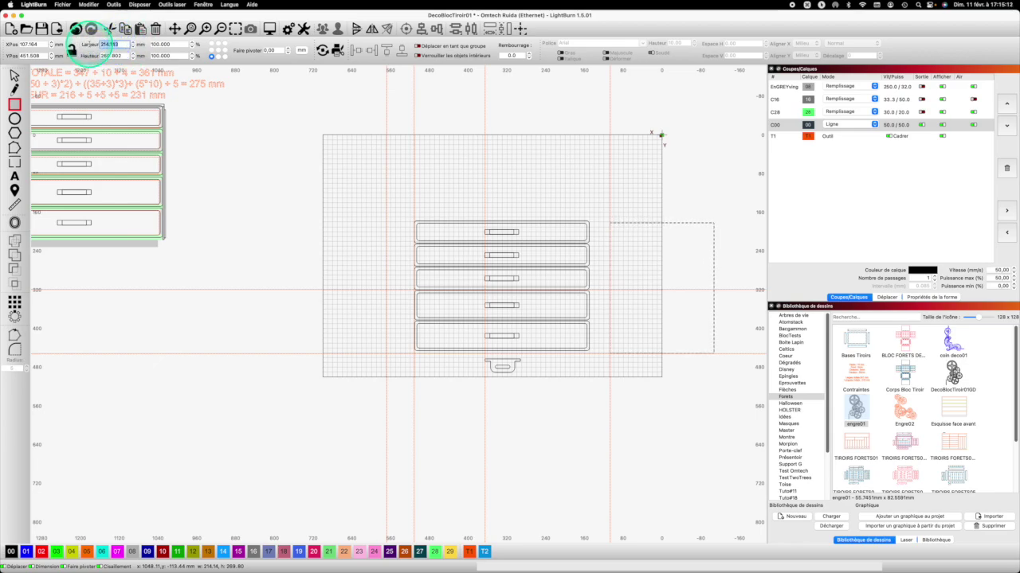
type("231")
key("Tab")
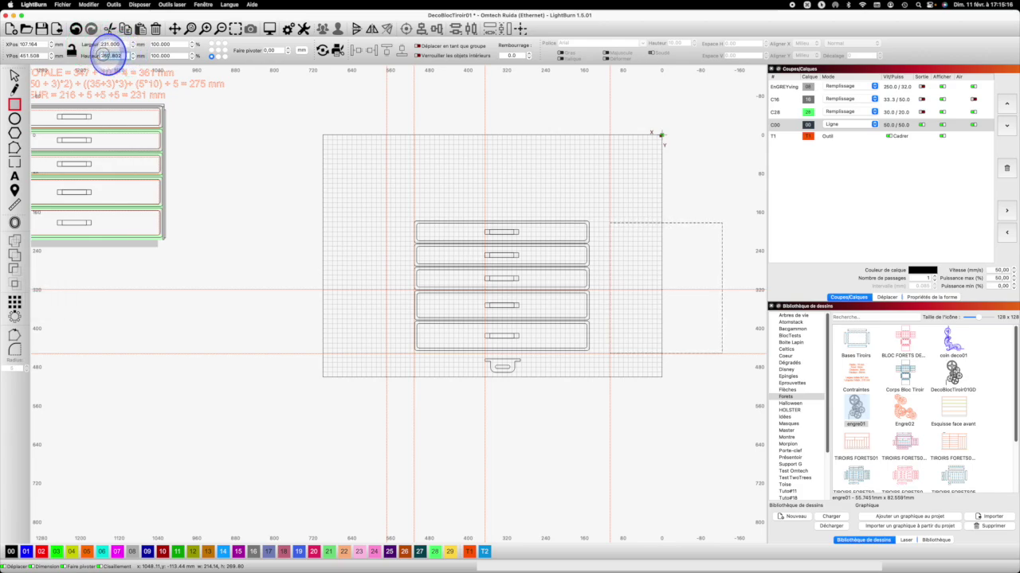
key("BackSpace")
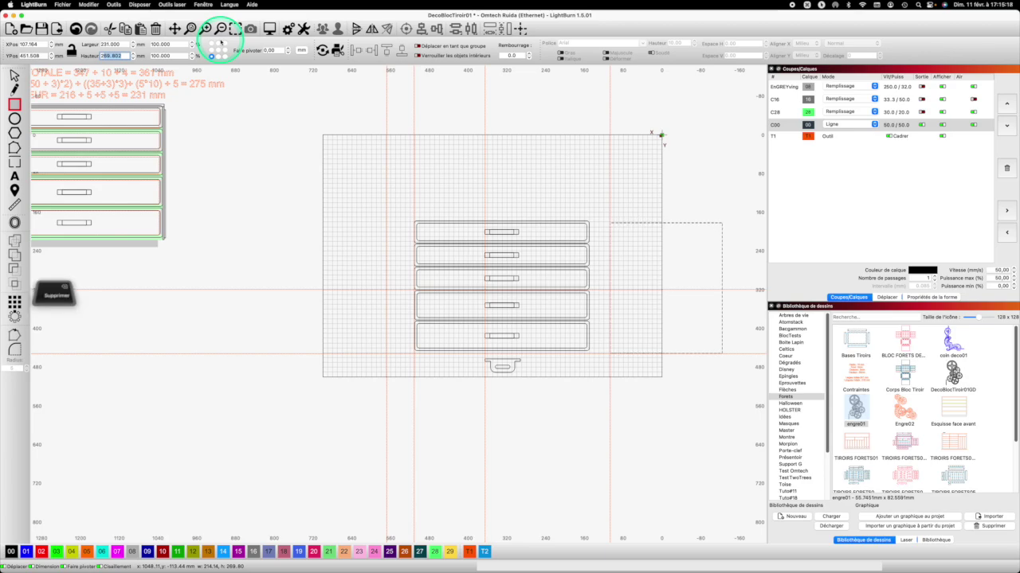
key("BackSpace")
type("275")
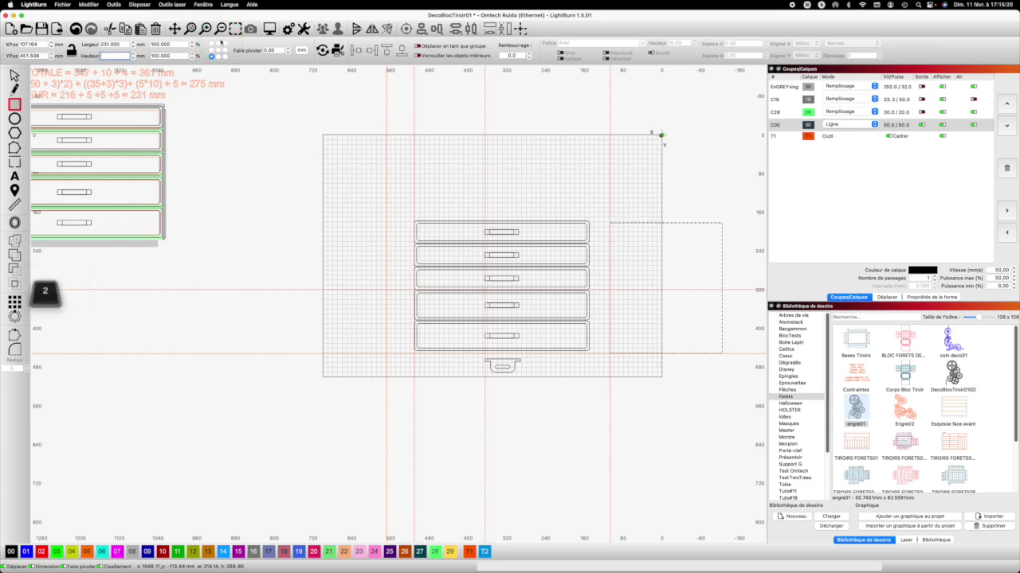
key("Return")
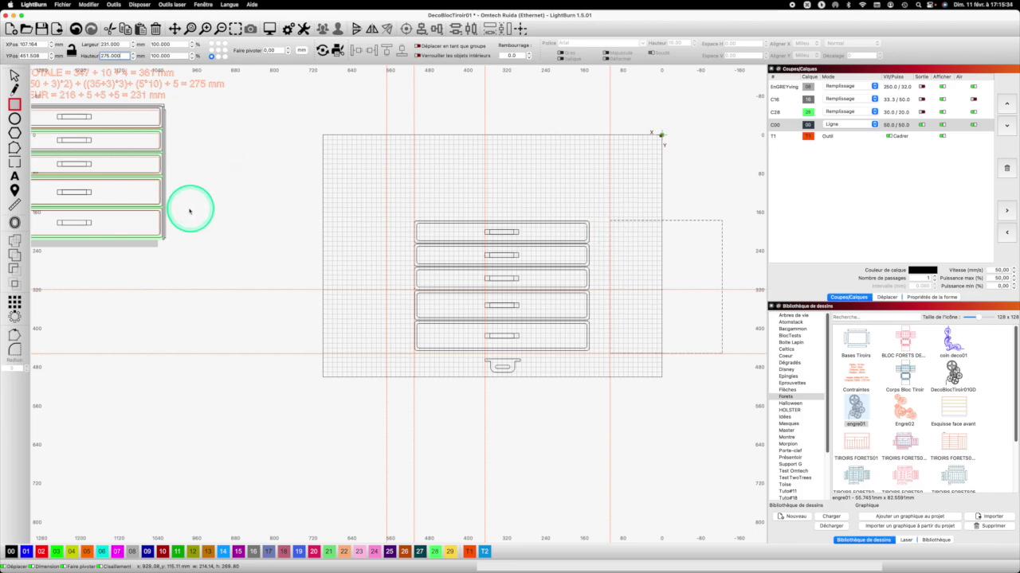
scroll(536, 237, "down", 1)
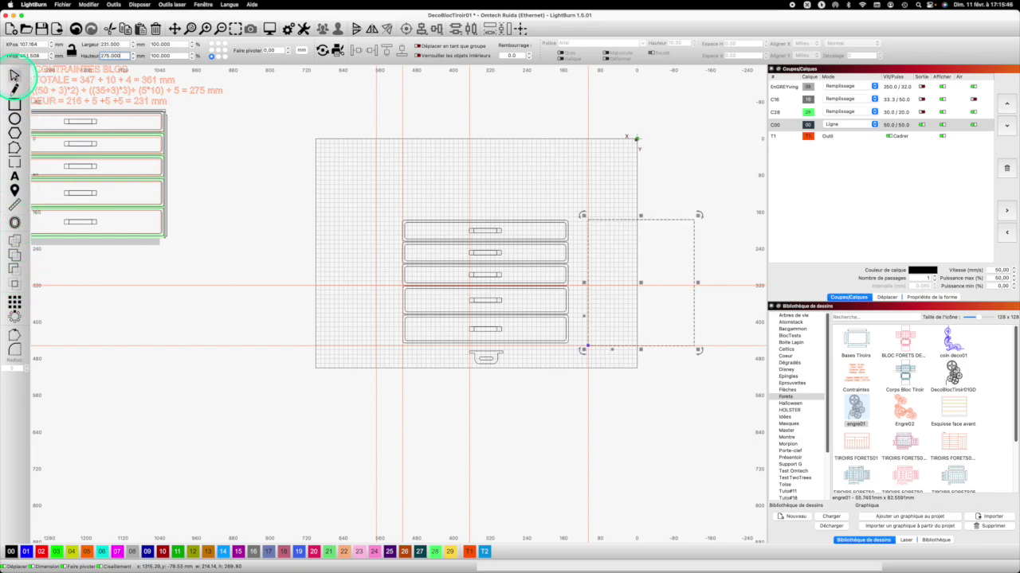
Offset the 231 x 275 mm side panel rectangle 5 mm inward and round the inner outline's corners with a 5 mm radius.
left_click(15, 223)
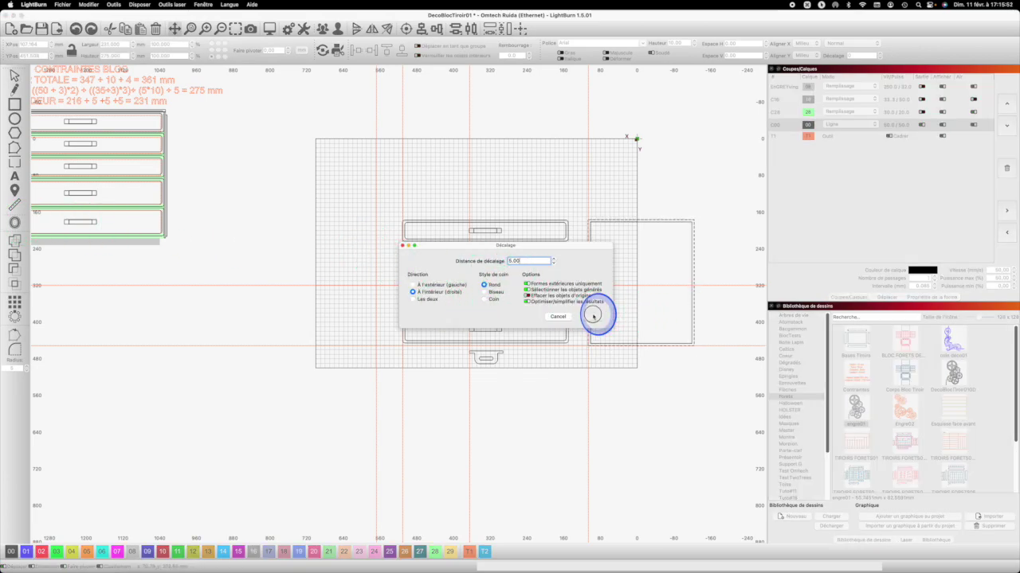
left_click(593, 316)
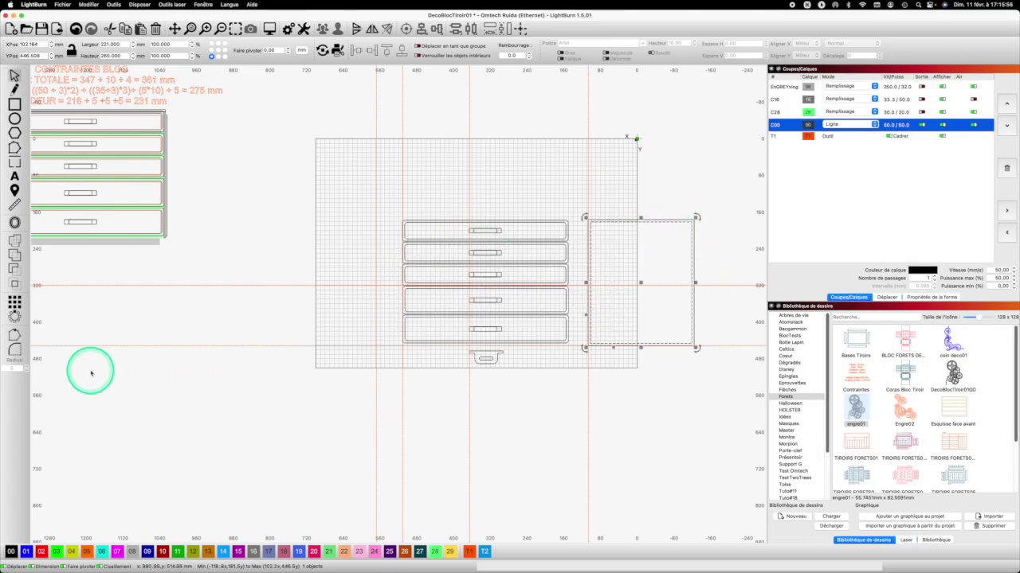
left_click(15, 348)
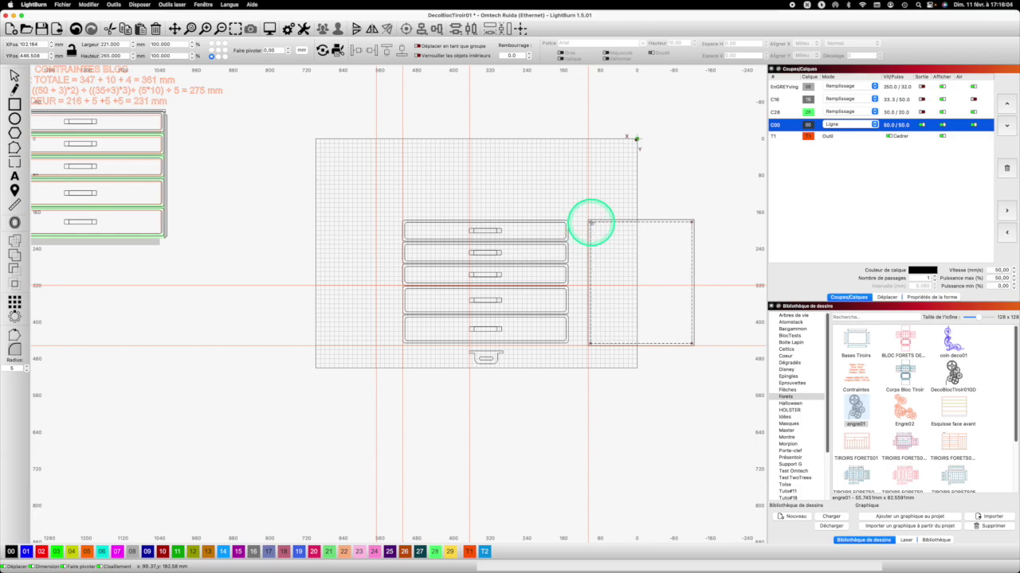
left_click(610, 230)
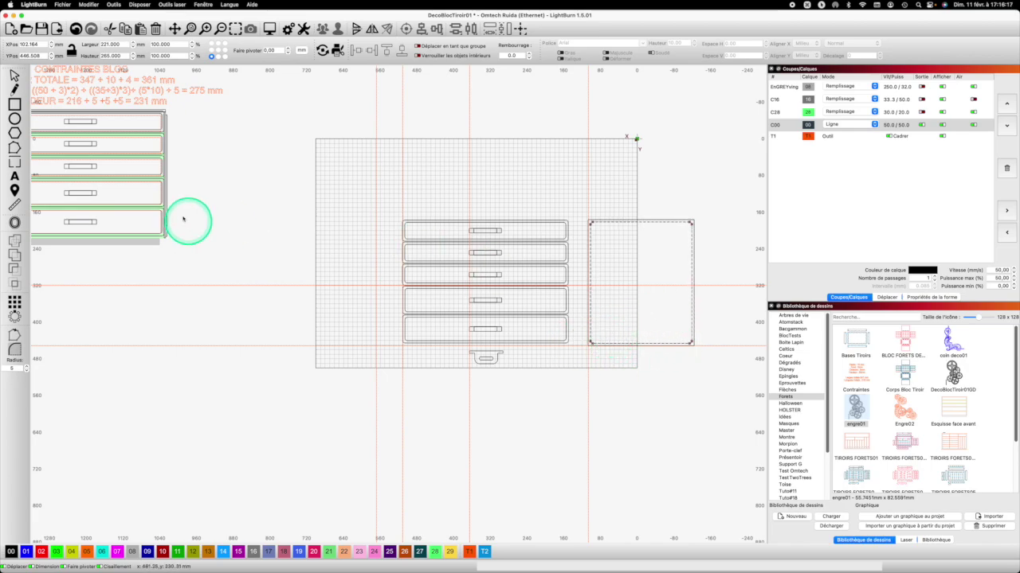
left_click_drag(21, 57, 129, 108)
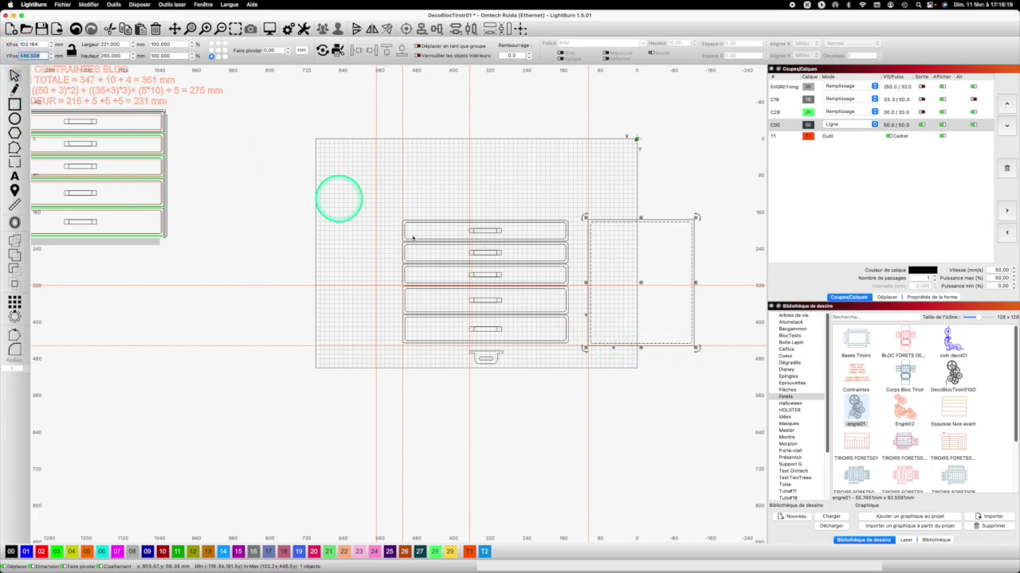
Copy both side panel outlines and place the duplicate at the guide intersection on the opposite side of the drawer frames.
left_click(706, 329)
left_click_drag(706, 329, 737, 310)
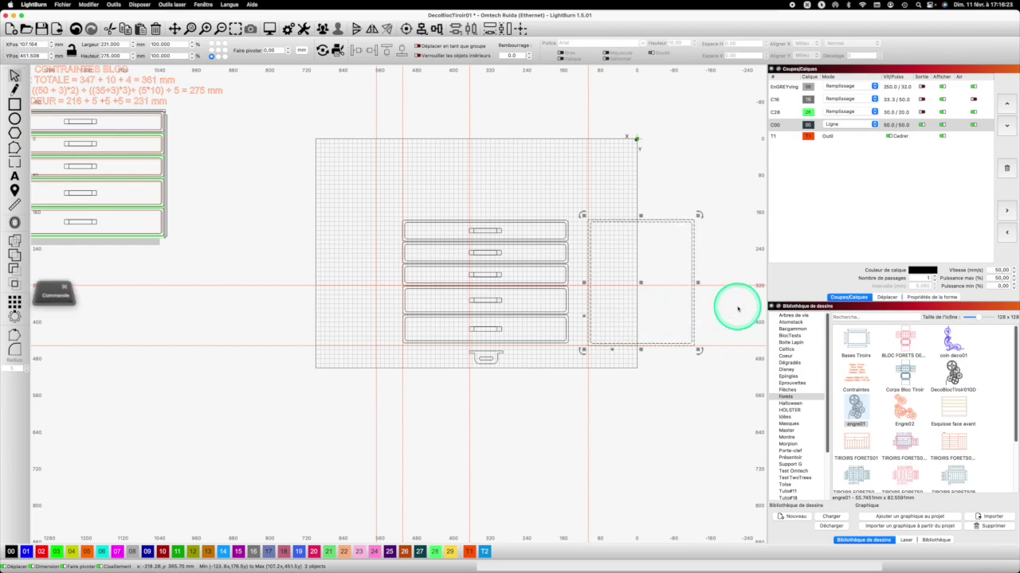
key("super+c")
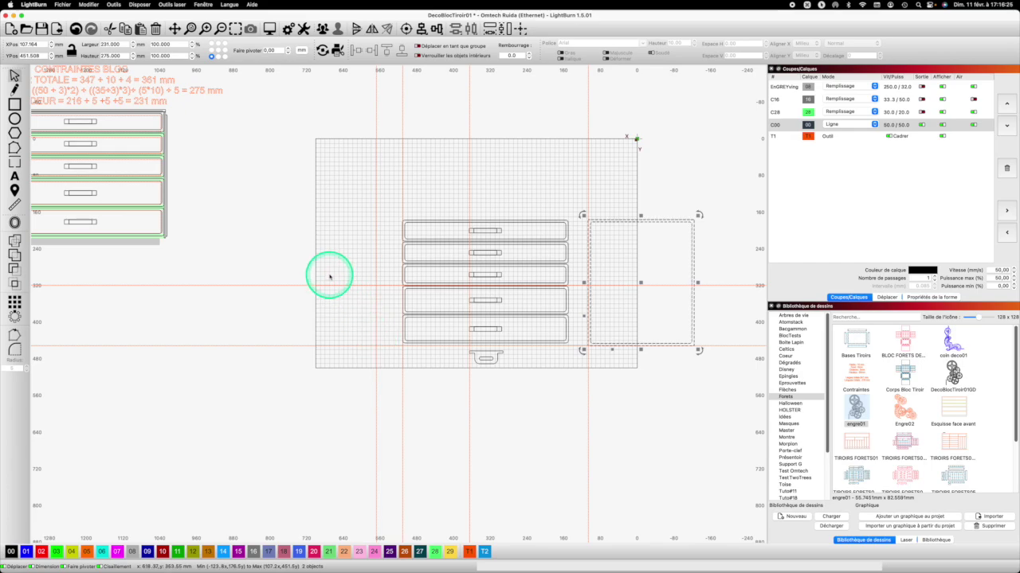
key("super+v")
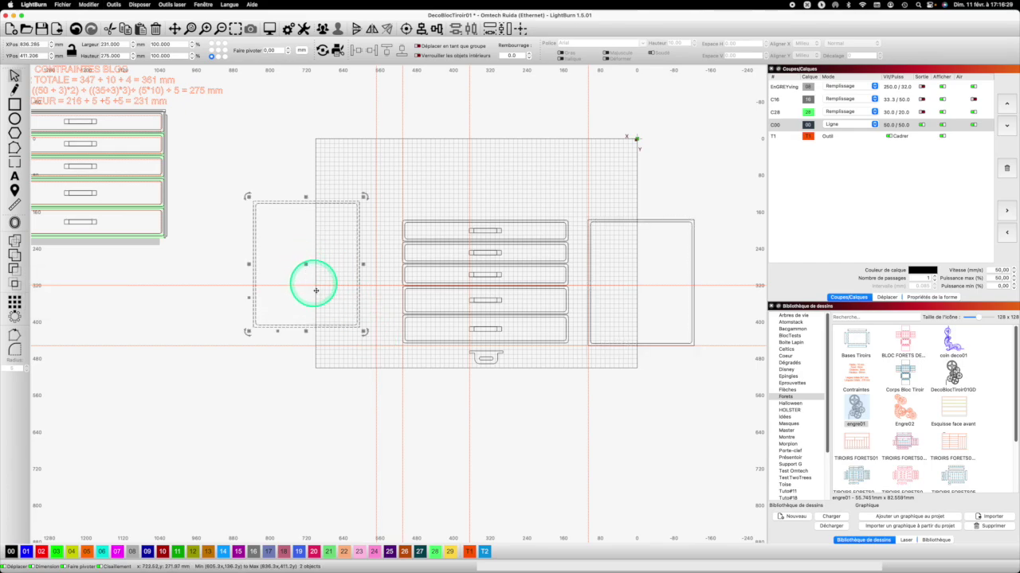
left_click_drag(358, 327, 375, 347)
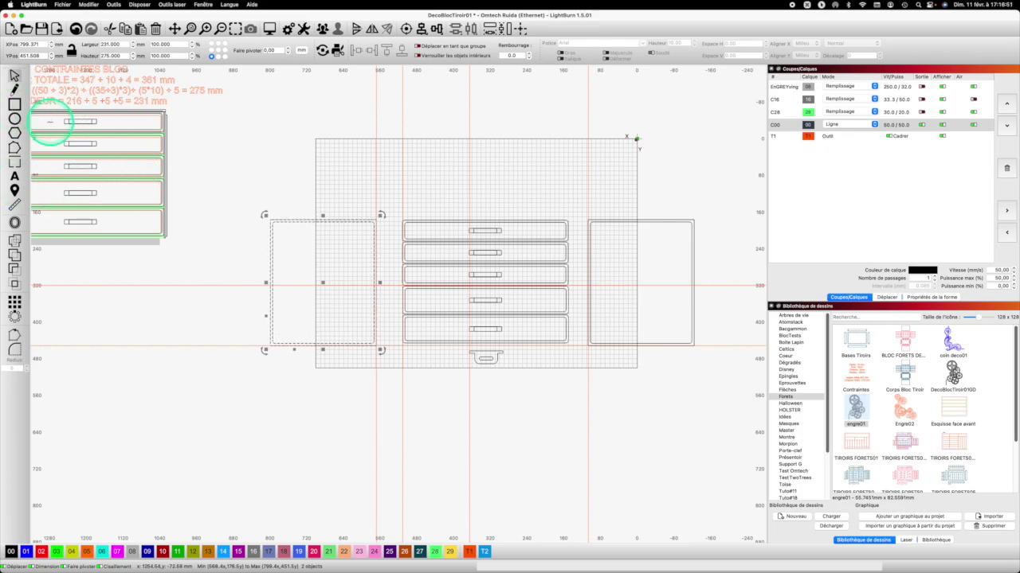
Draw a rectangle above the drawer frames and size it to 367 mm wide by 231 mm high.
key("super+r")
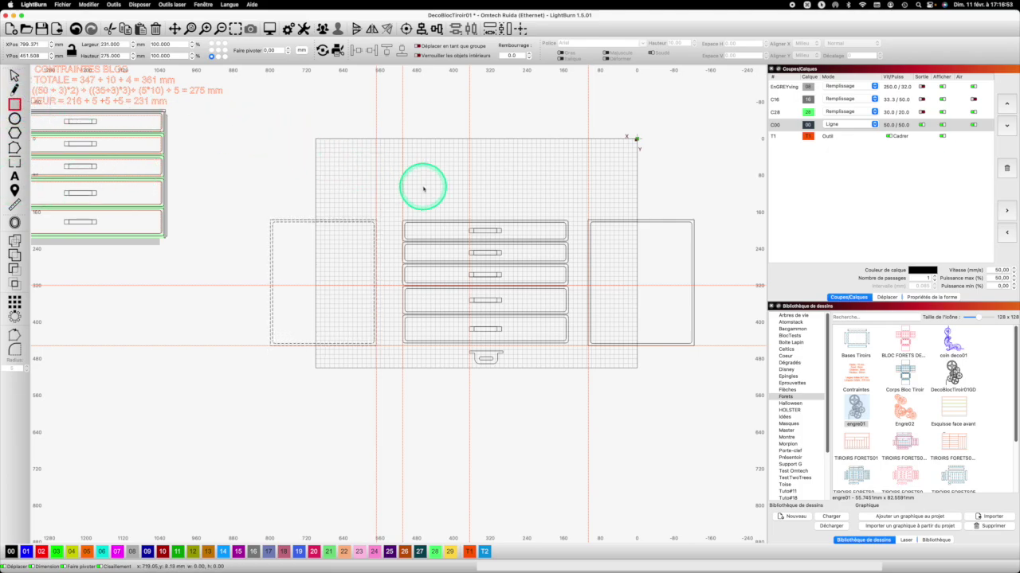
left_click_drag(403, 188, 559, 132)
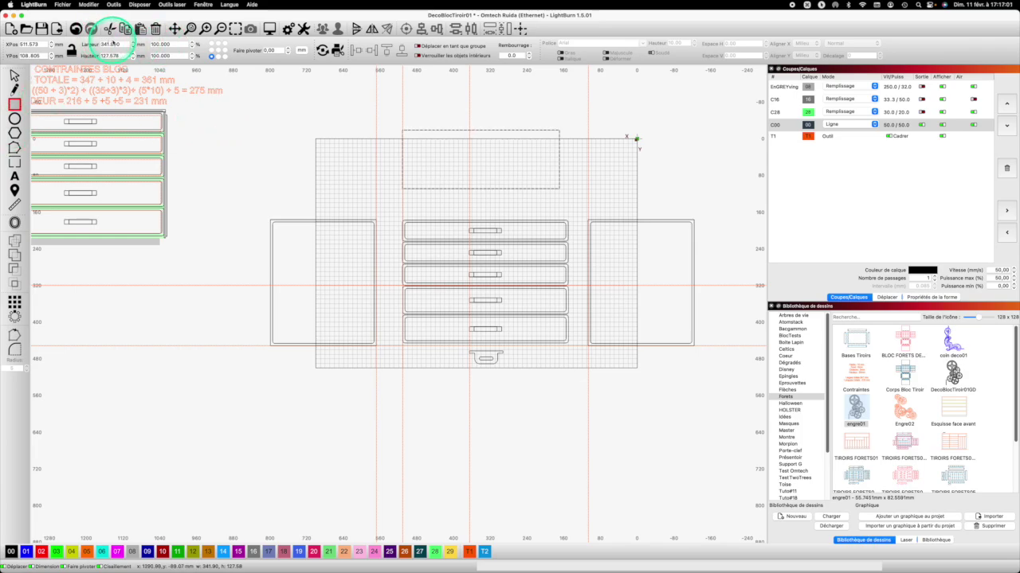
left_click_drag(122, 44, 97, 45)
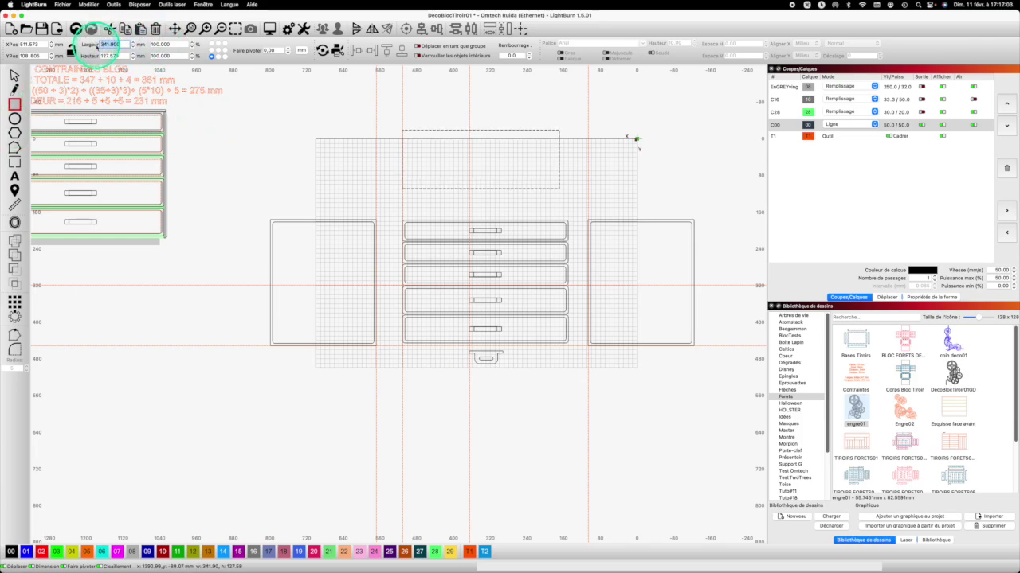
type("367")
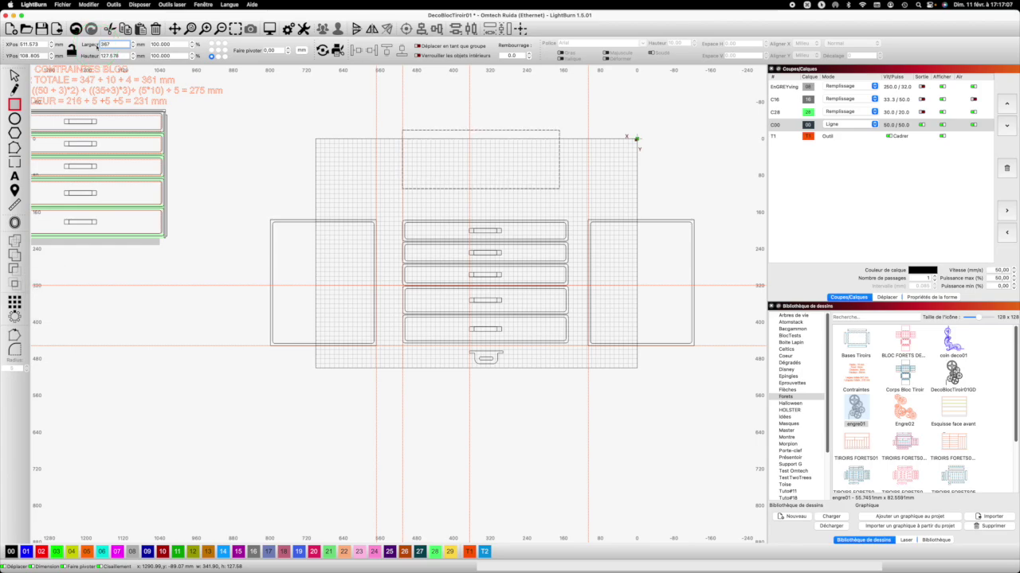
key("Return")
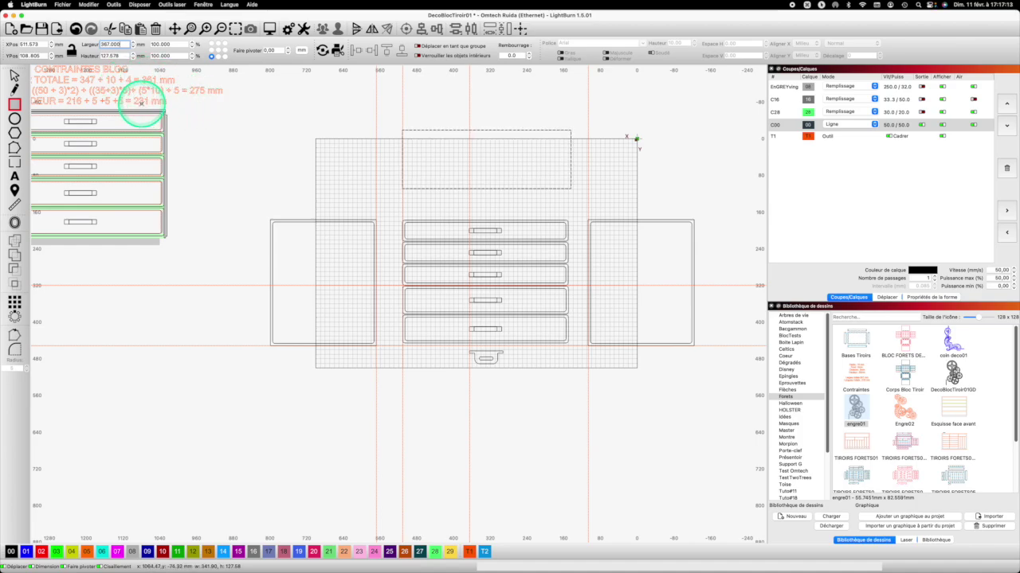
double_click(108, 56)
type("231")
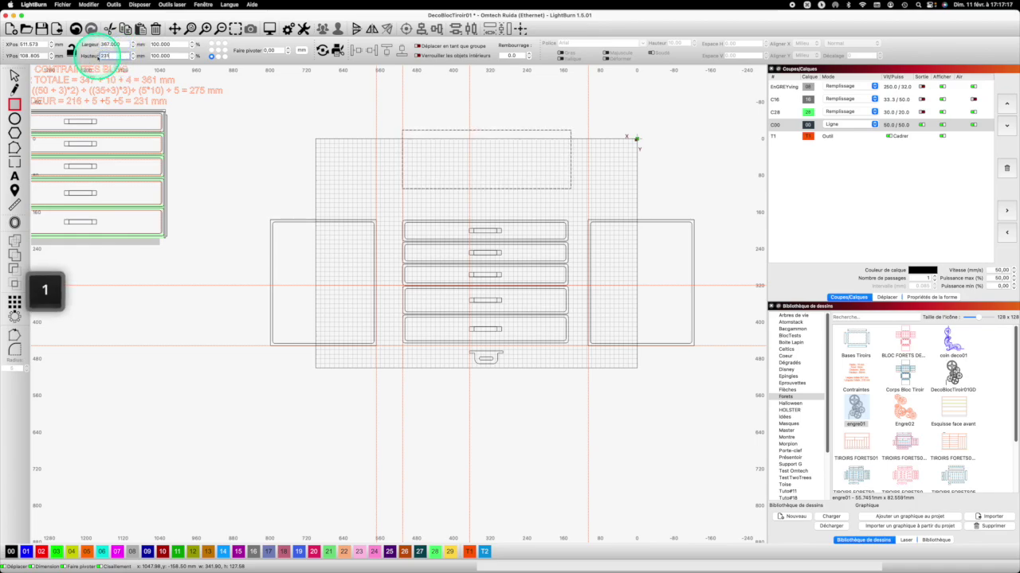
key("Return")
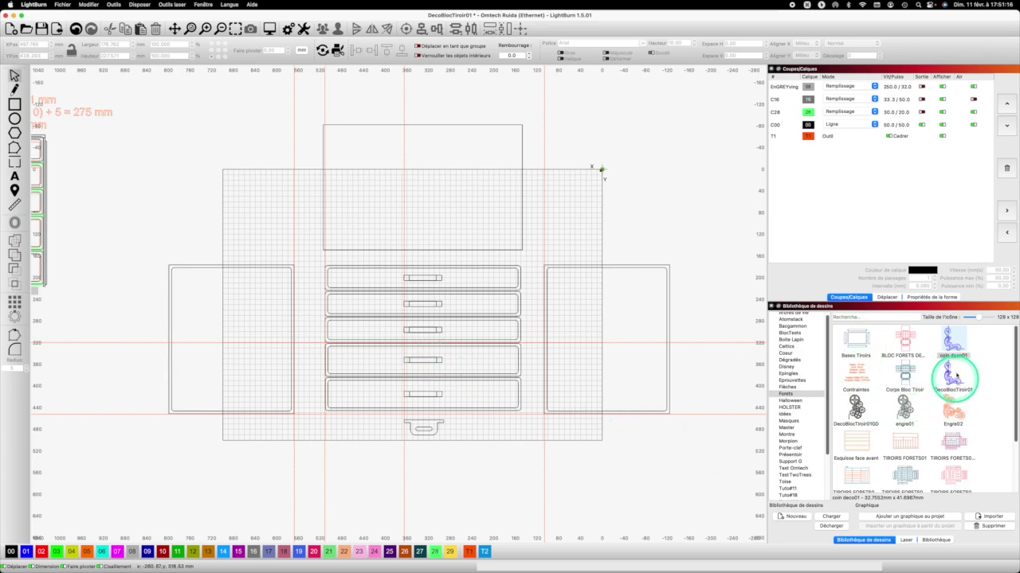
Insert the DecoBlocTiroir01 ornament from the Forets art library and position it over the lower-left area of the drawer fronts.
left_click_drag(954, 381, 466, 353)
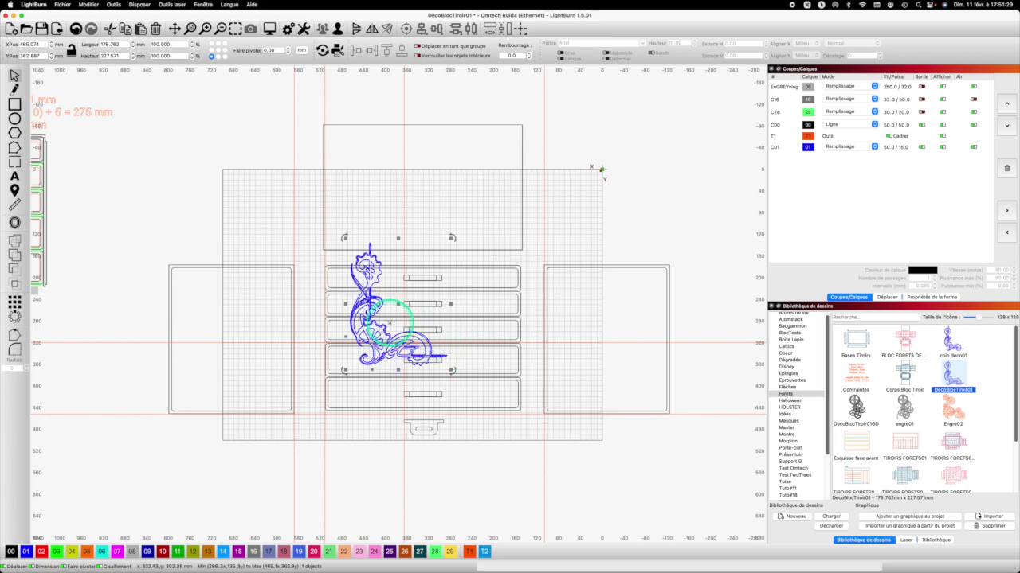
left_click_drag(397, 304, 382, 338)
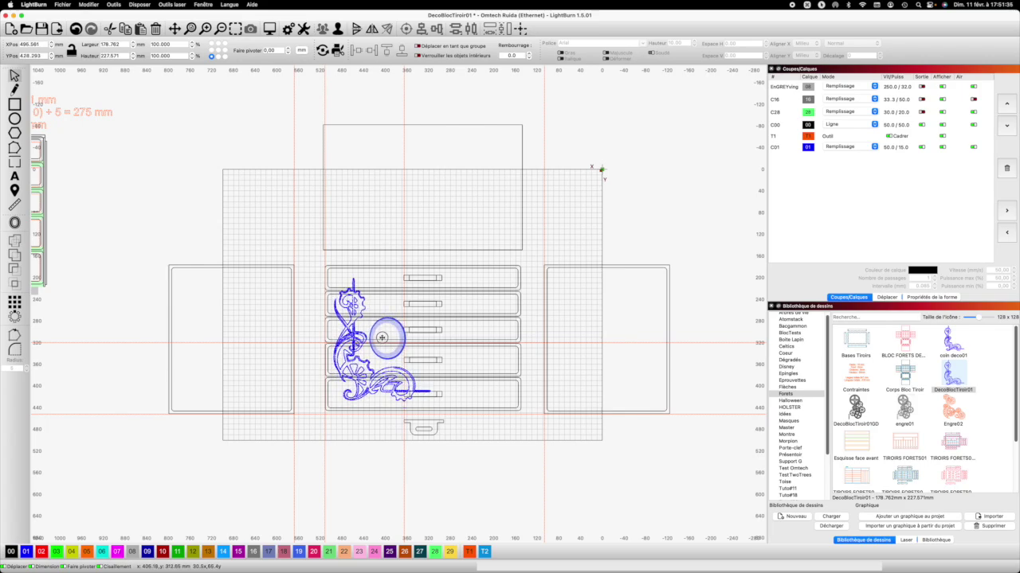